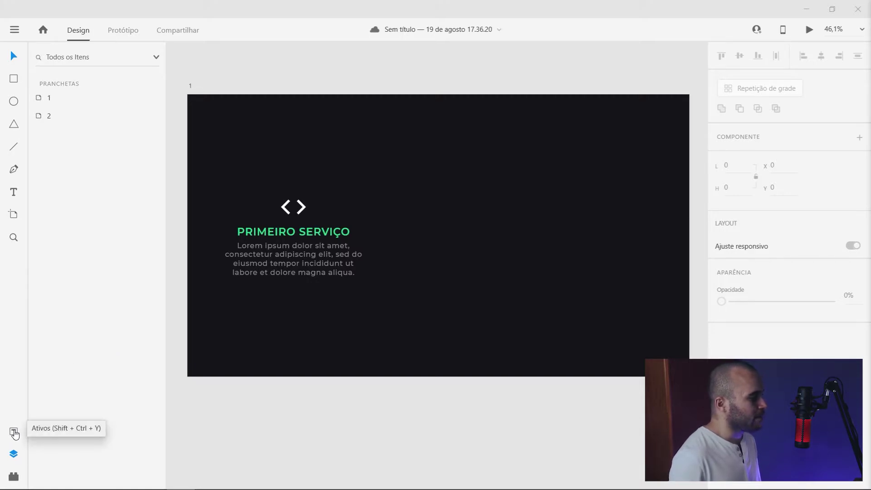
- Show the document's assets with its saved colours, character styles and components
left_click(14, 432)
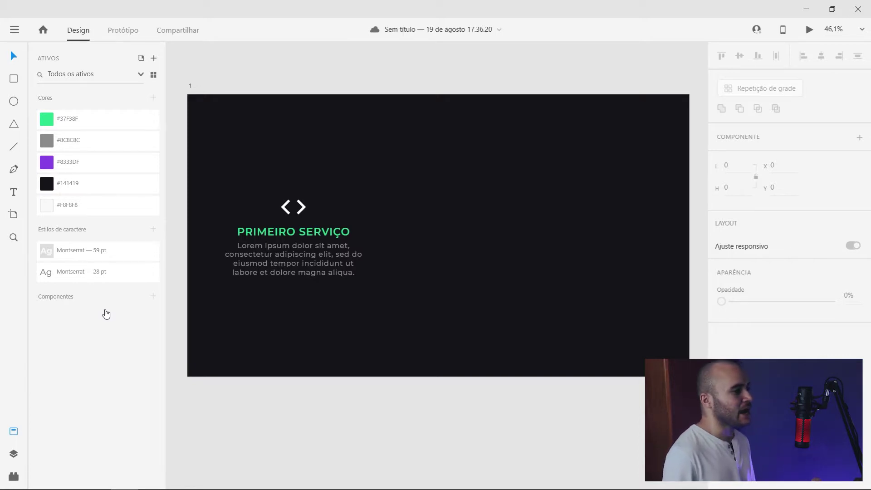
left_click_drag(345, 333, 258, 188)
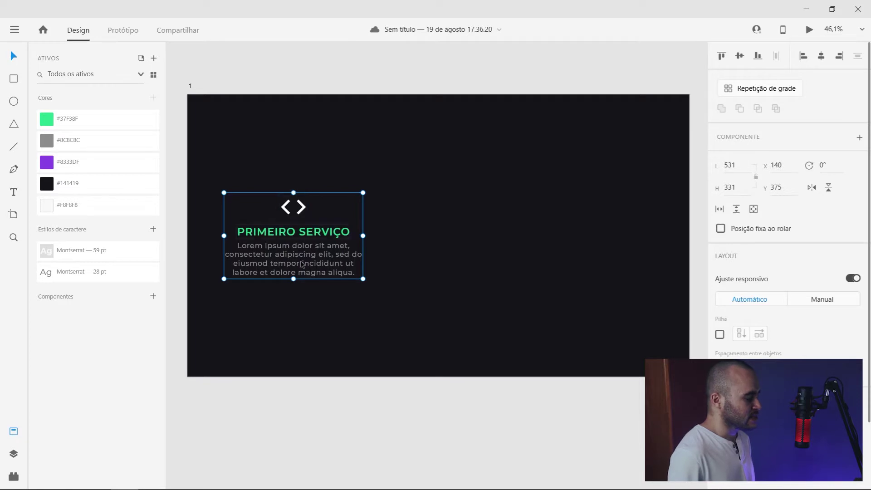
left_click(337, 305)
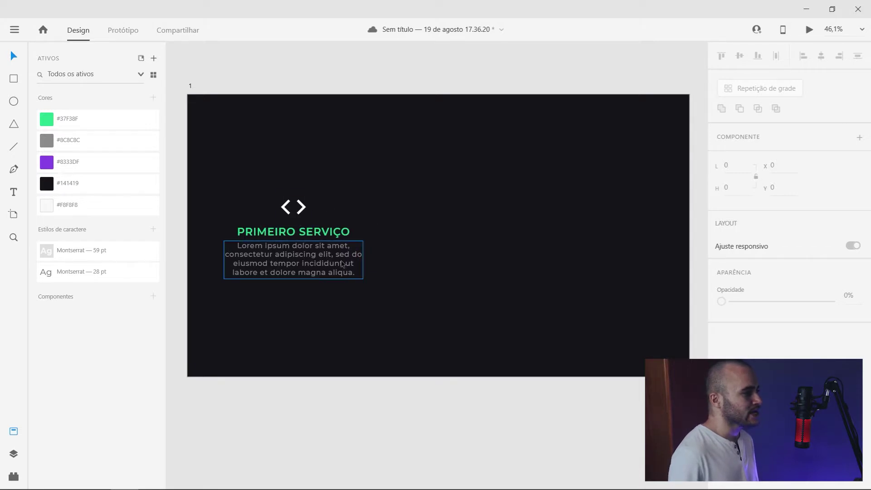
- Group the first service's icon, title and paragraph, ungroup them again, and save the document
left_click_drag(370, 297, 266, 198)
key("ctrl+g")
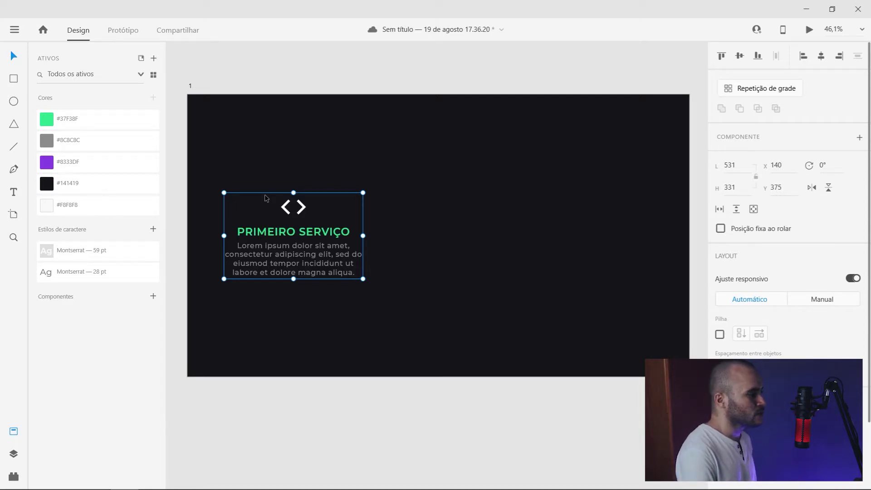
key("ctrl+shift+g")
left_click(400, 259)
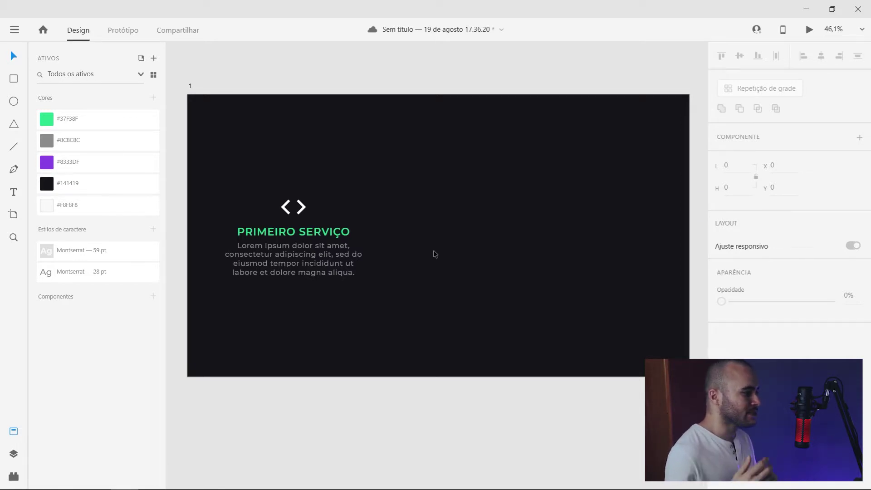
key("ctrl+s")
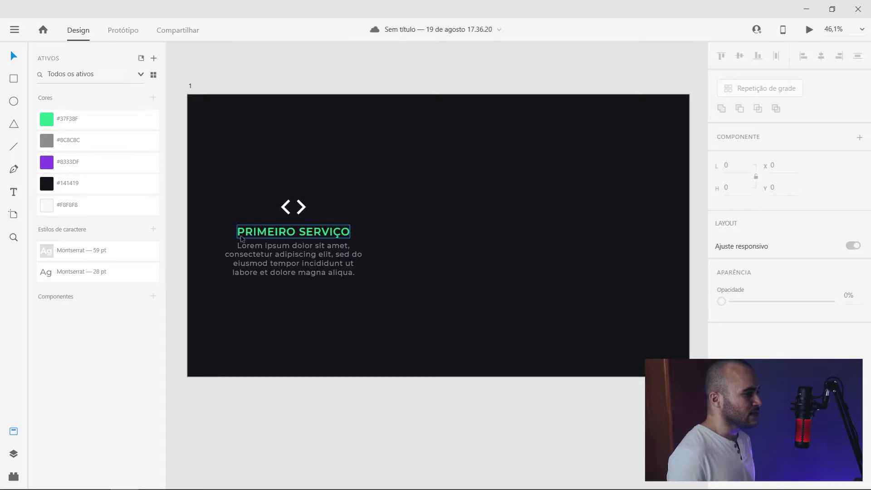
- Create a reusable component from the code icon, the PRIMEIRO SERVIÇO title and its paragraph
left_click_drag(220, 187, 369, 284)
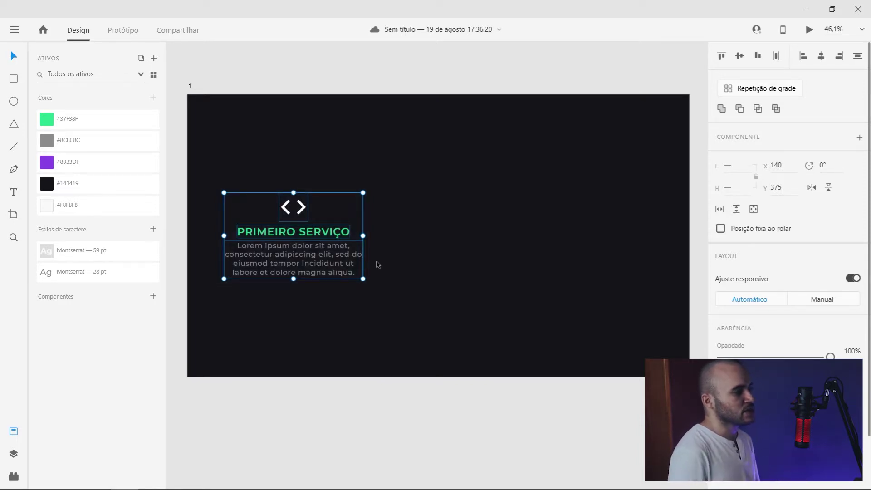
left_click(397, 233)
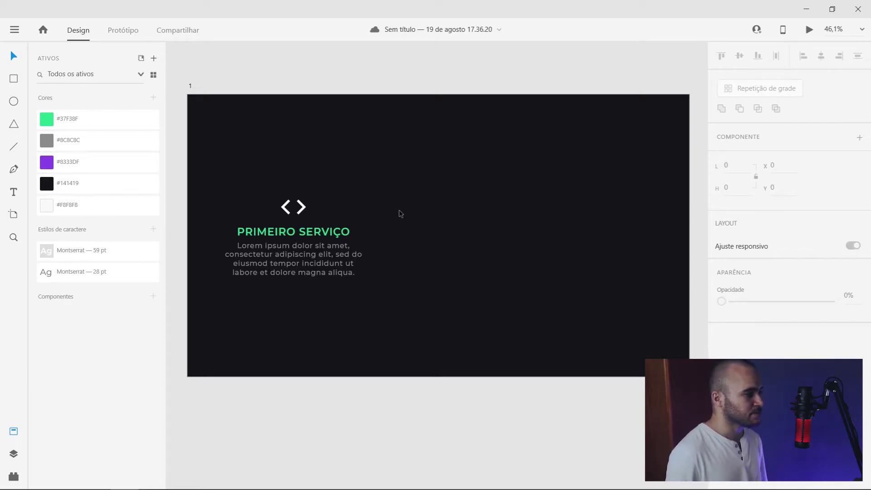
left_click_drag(388, 294, 279, 202)
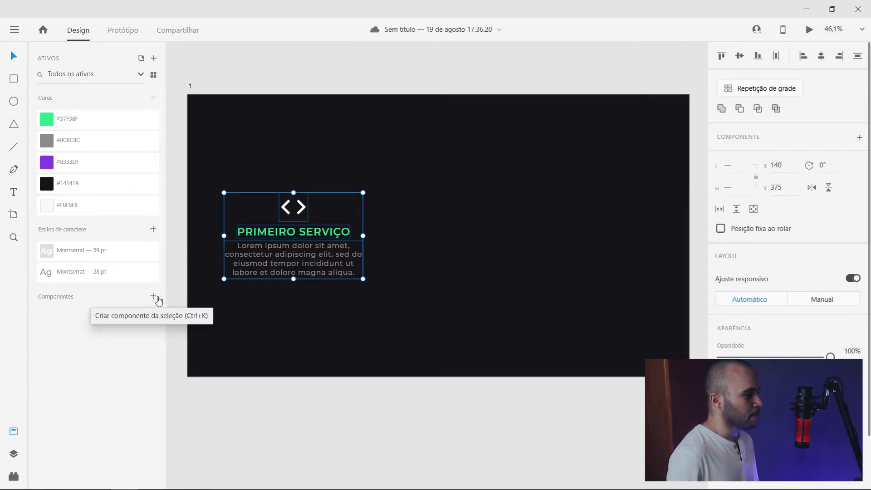
left_click_drag(379, 297, 264, 210)
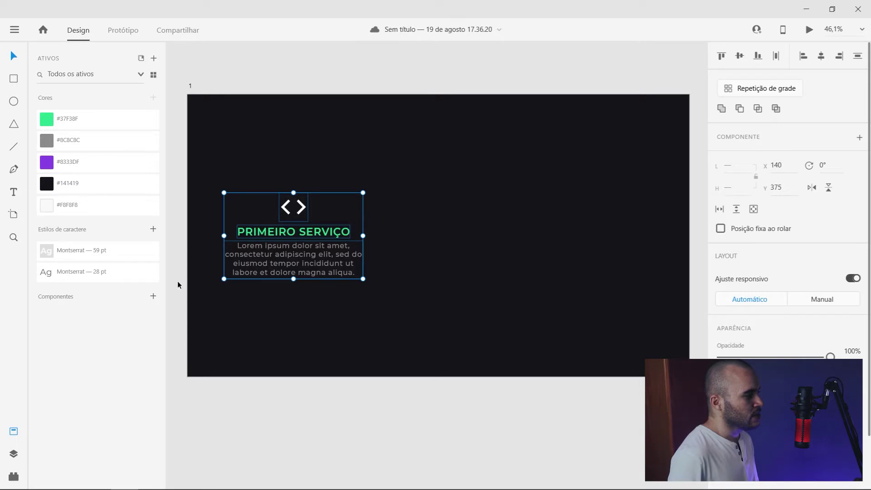
left_click(152, 296)
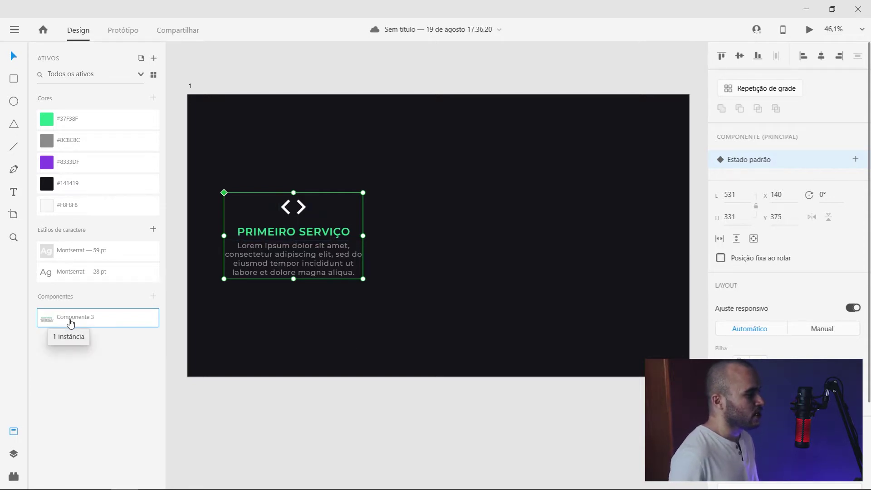
left_click(351, 355)
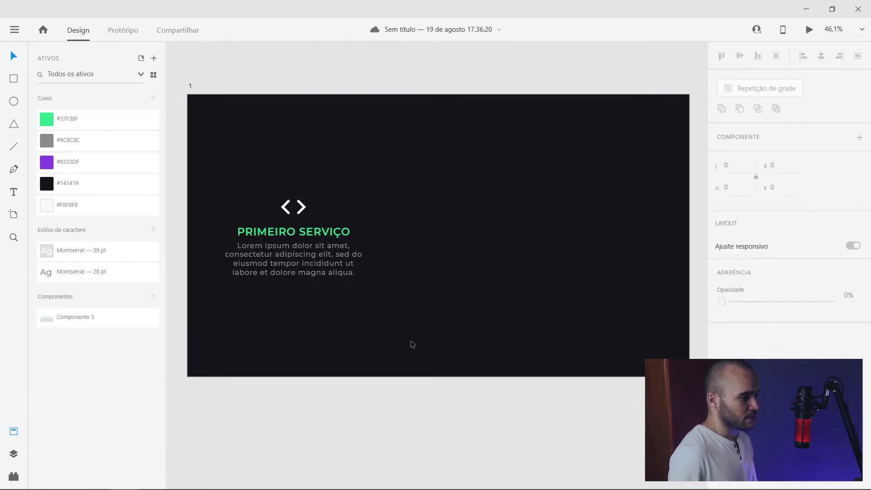
- Extend artboard 1 downward to a height of about 3910
left_click(410, 341)
key("ctrl+minus")
key("ctrl+minus")
key("ctrl+minus")
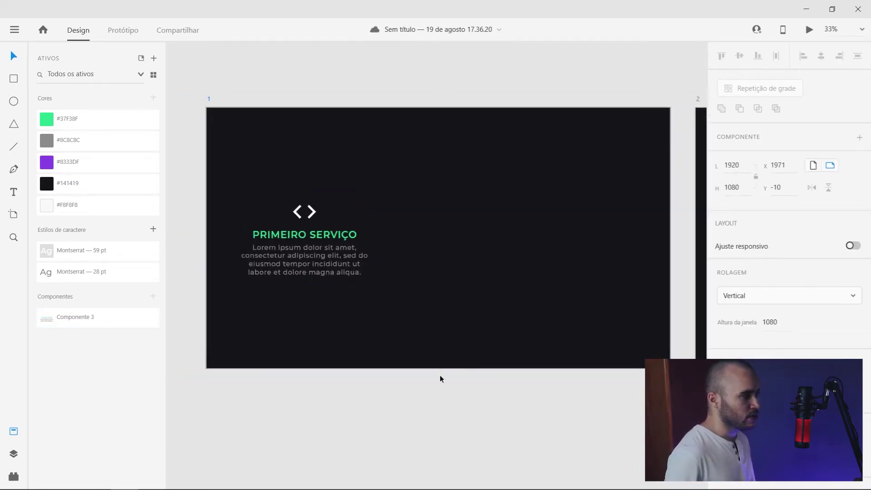
left_click_drag(437, 291, 444, 450)
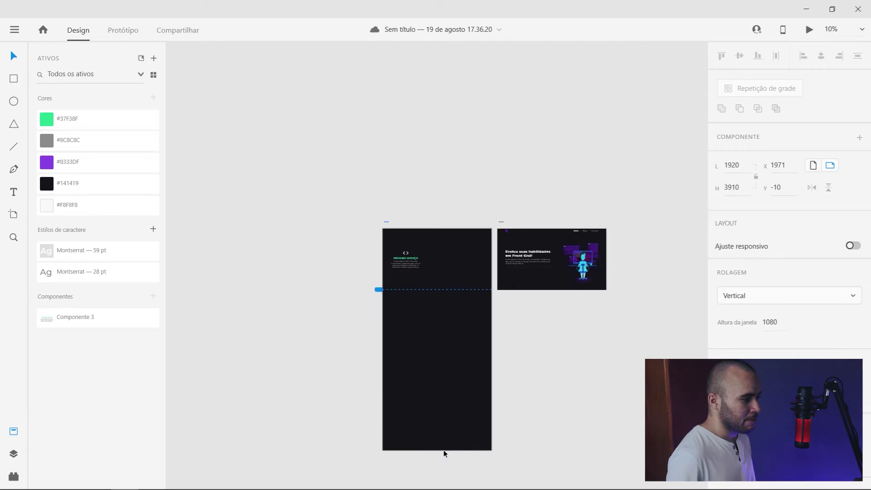
key("ctrl+plus")
key("ctrl+plus")
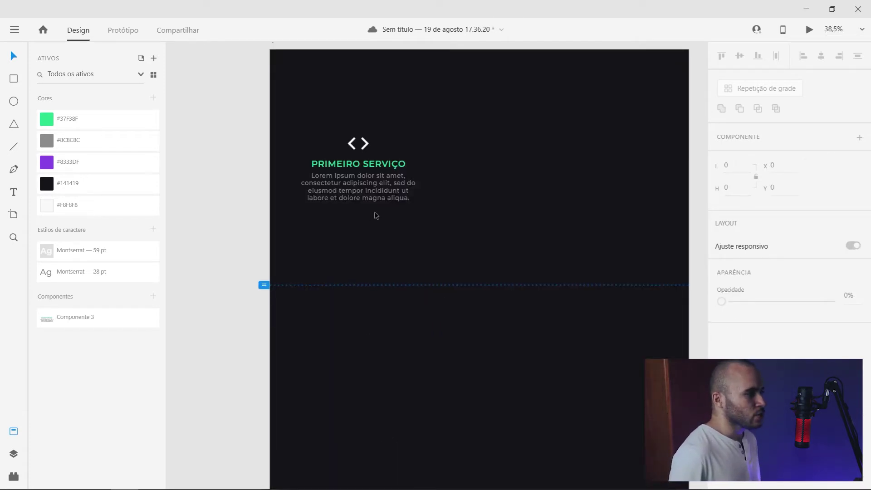
- Place an instance of the service component near the lower end of artboard 1, then delete that instance
scroll(393, 213, "down", 6)
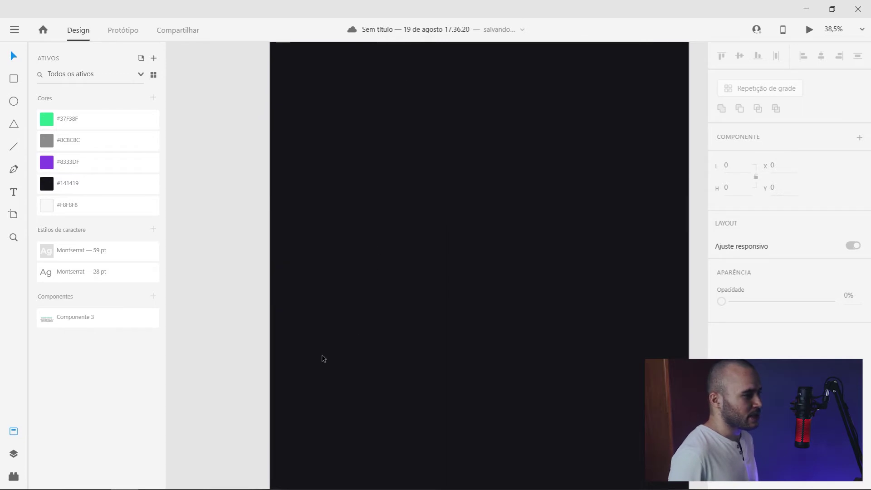
scroll(315, 337, "down", 5)
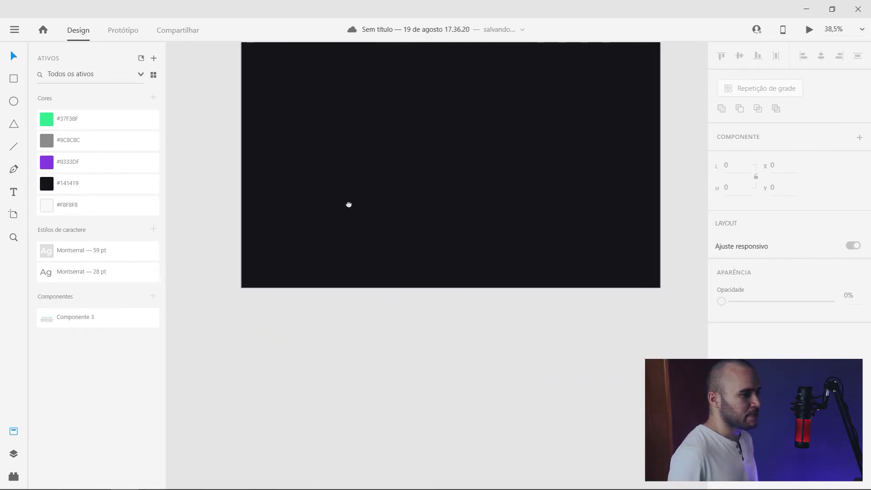
scroll(336, 207, "up", 5)
scroll(324, 231, "left", 1)
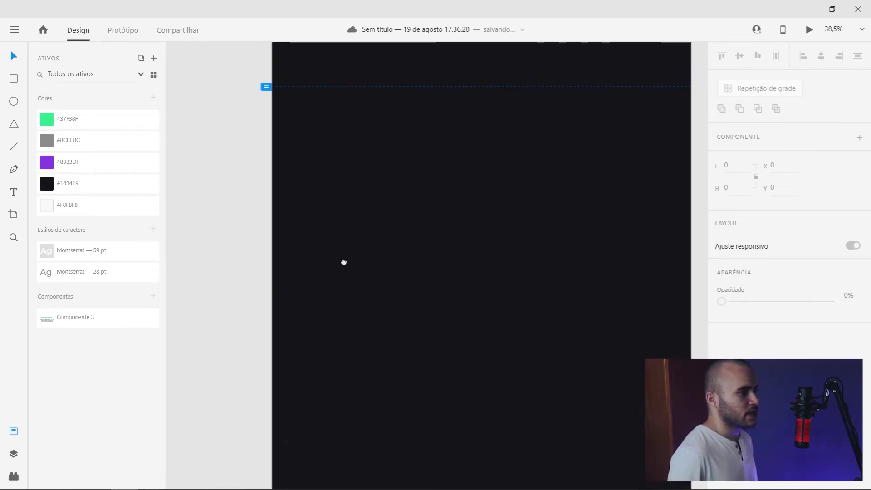
scroll(344, 261, "up", 5)
scroll(356, 301, "up", 2)
left_click(335, 223)
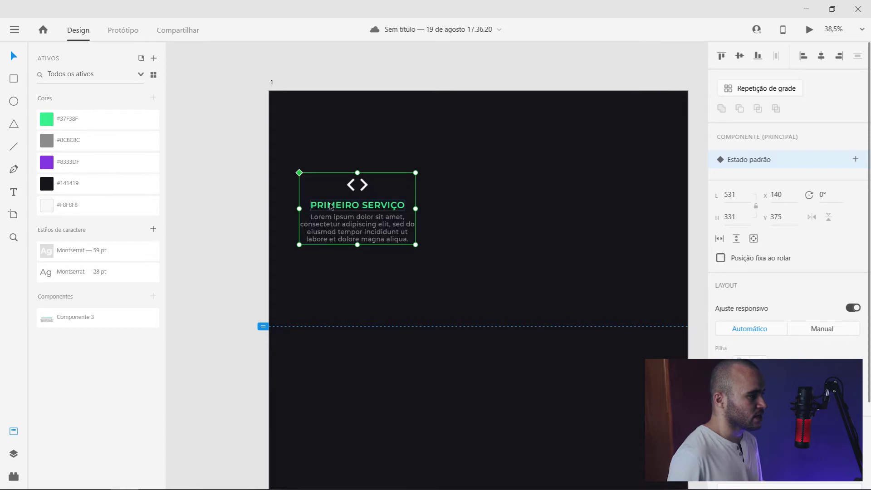
left_click_drag(358, 396, 355, 208)
scroll(355, 208, "down", 5)
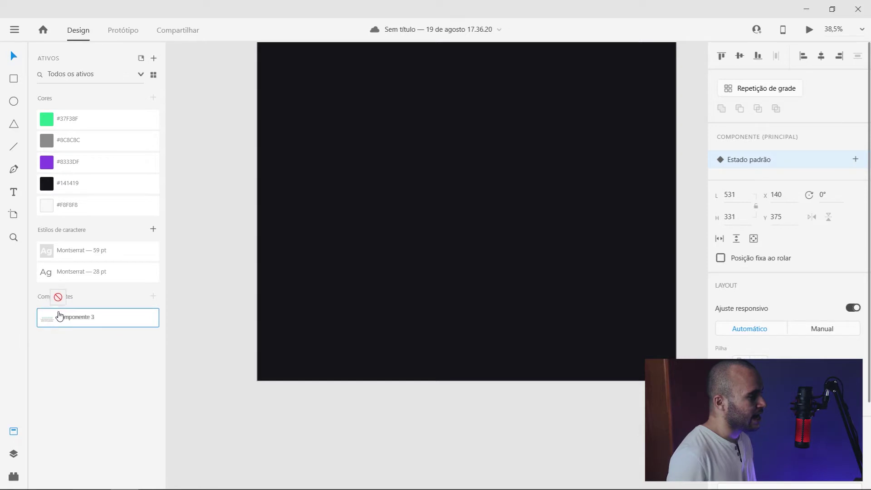
left_click_drag(60, 316, 356, 247)
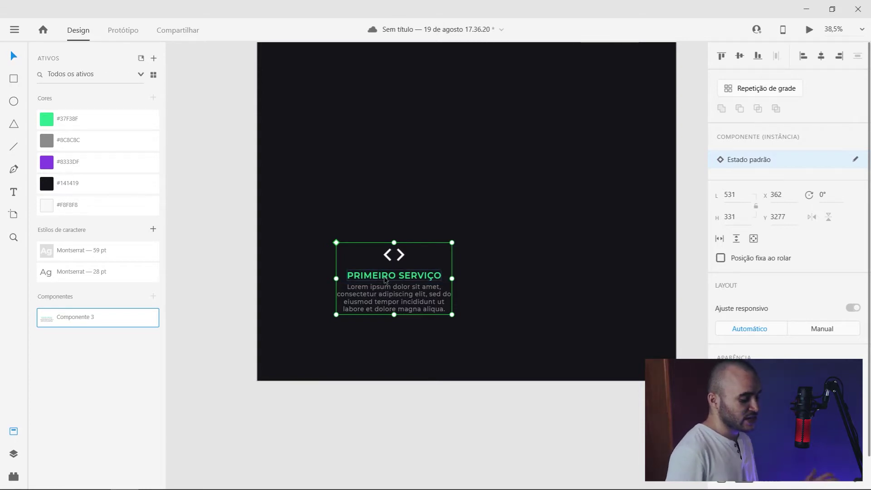
key("Delete")
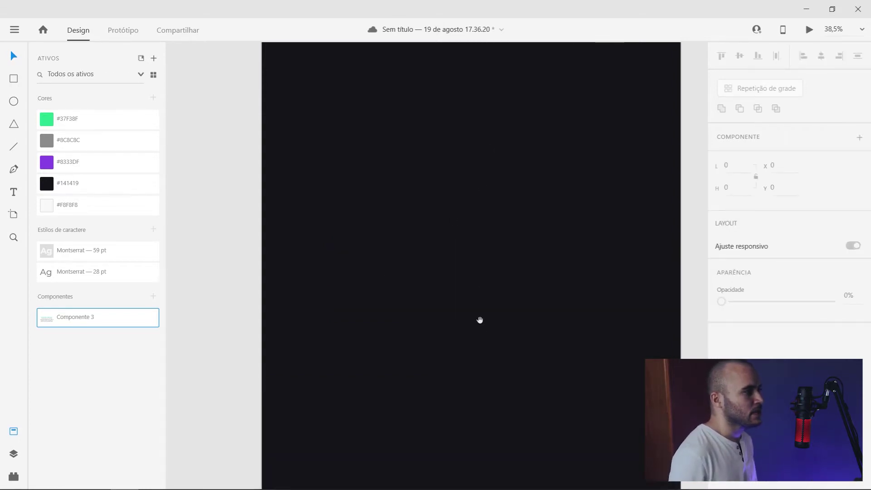
- Place an instance of the service component beside the main one on artboard 1, at about X 809, Y 375
scroll(479, 319, "up", 10)
left_click_drag(390, 251, 383, 240)
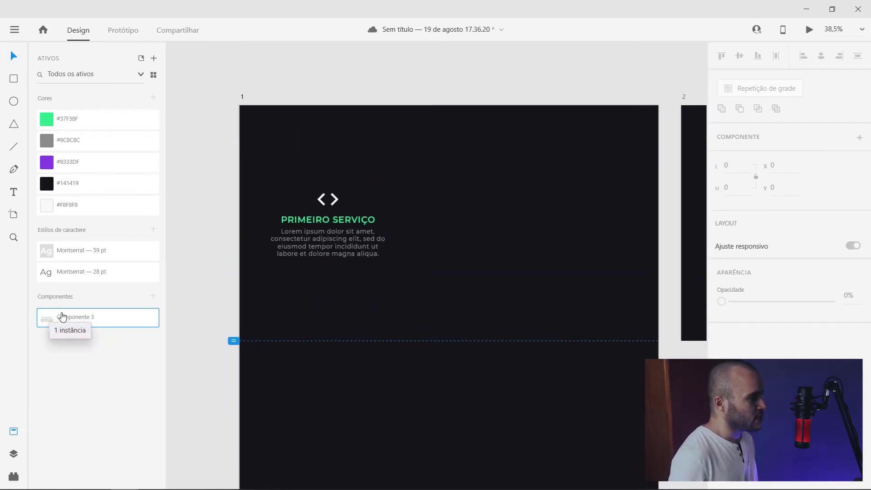
left_click_drag(64, 320, 455, 218)
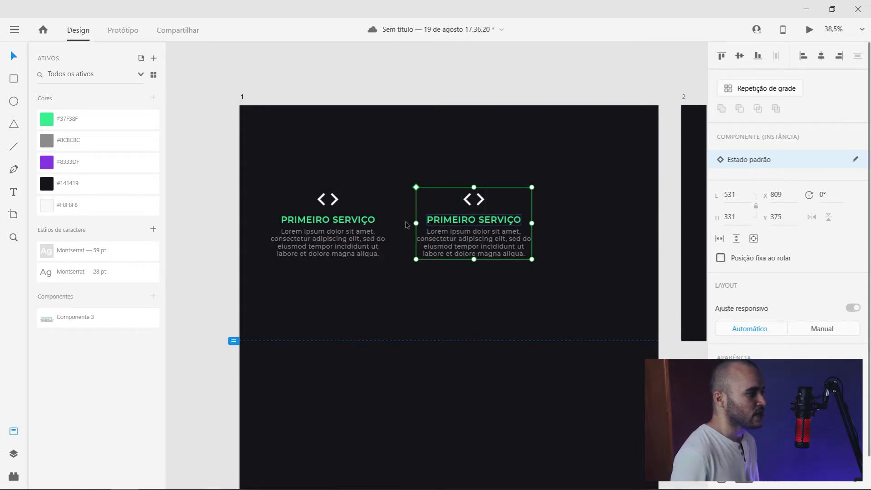
left_click(358, 222)
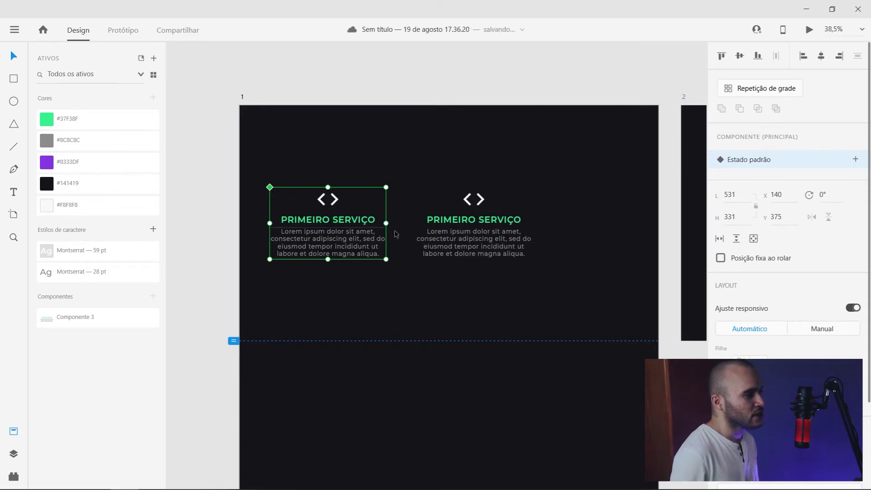
left_click(438, 229)
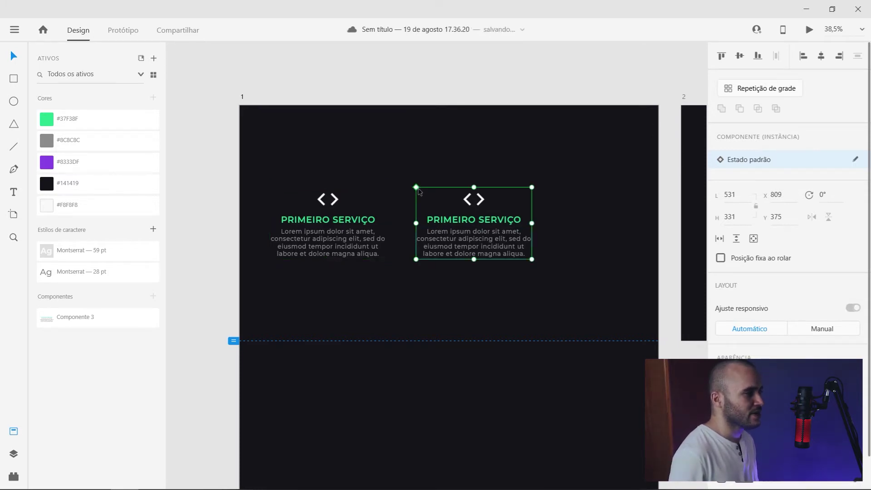
- Replace the PRIMEIRO SERVIÇO title inside the main component with TEXTO
left_click(354, 225)
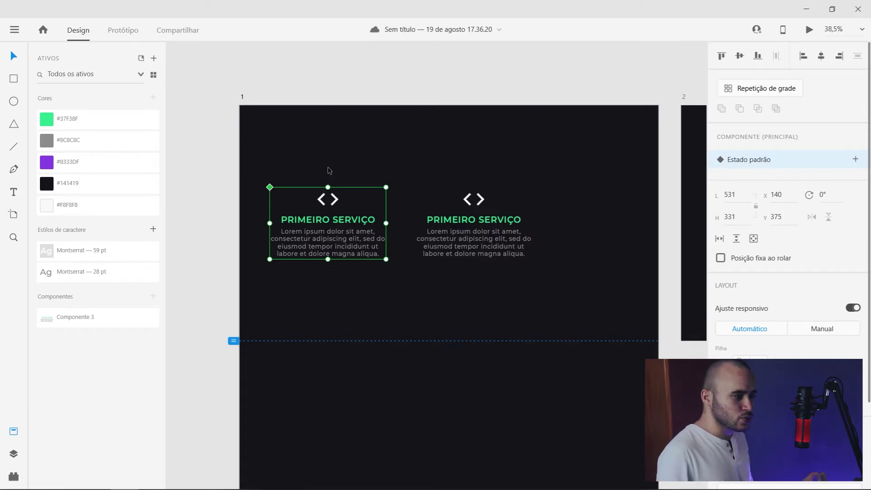
double_click(338, 222)
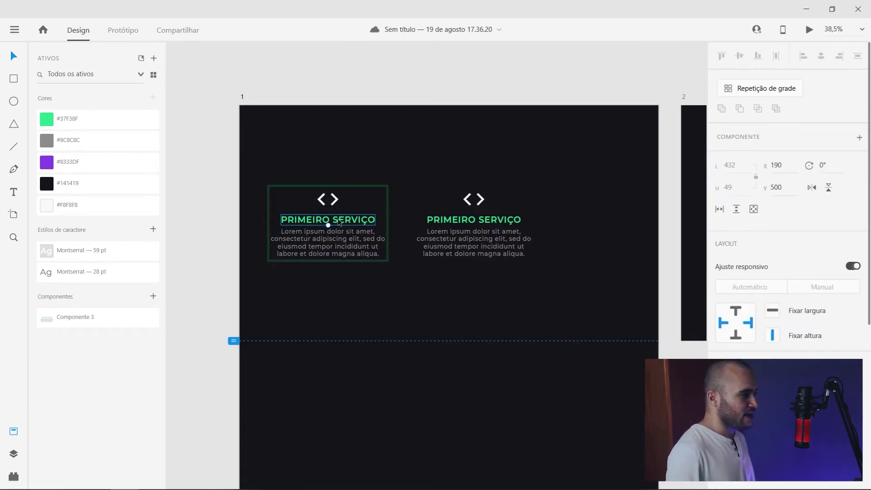
left_click(336, 164)
left_click(320, 223)
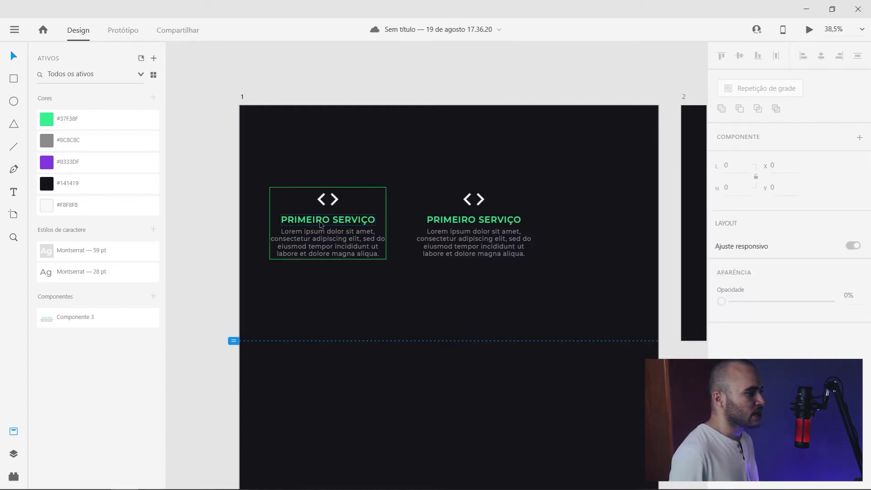
double_click(320, 223)
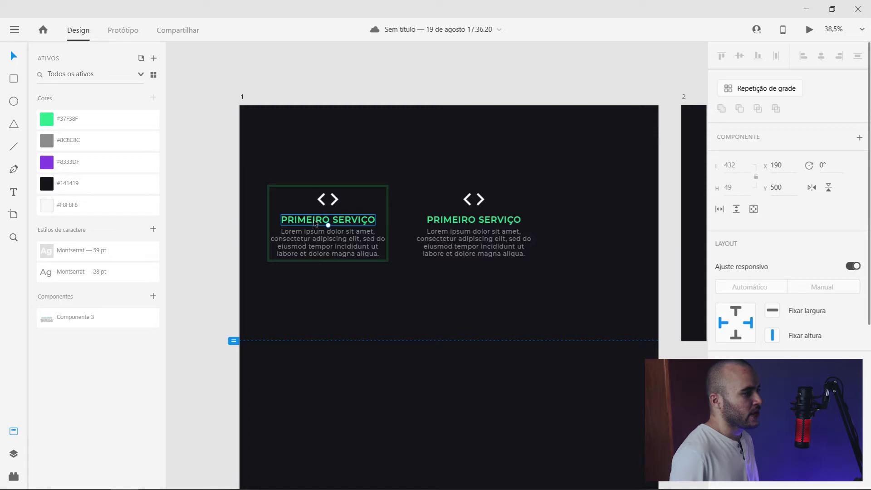
double_click(315, 222)
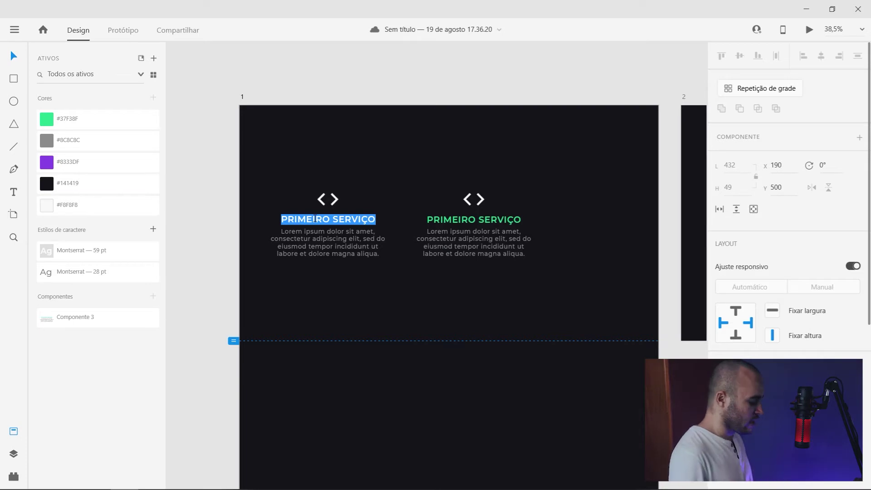
type("TEXTO")
key("Escape")
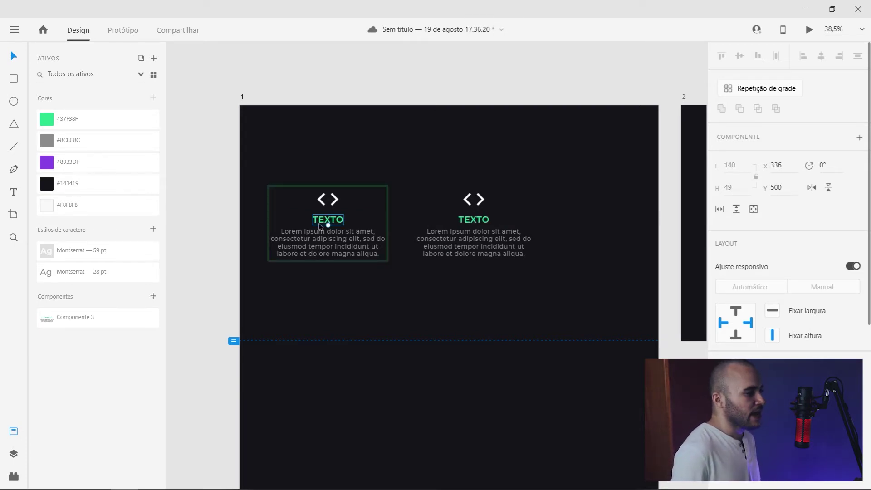
left_click(360, 284)
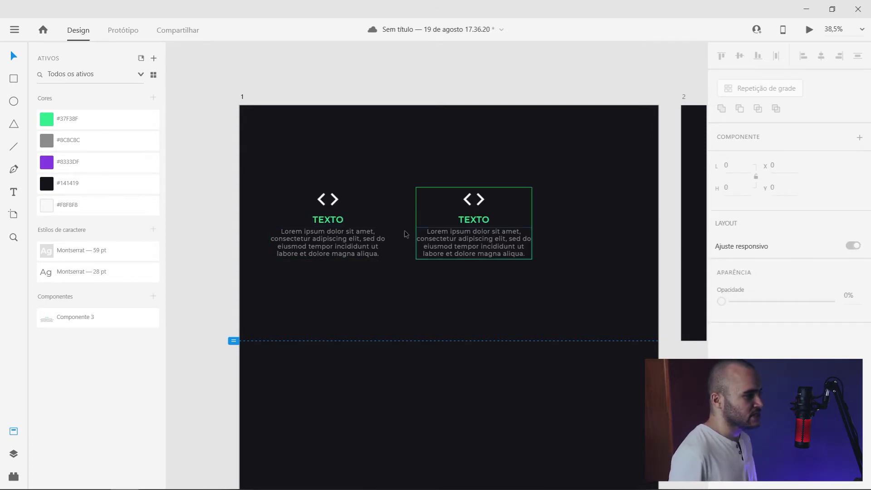
- Add another instance of the component near artboard 1's right edge and re-enter the main component's title as TEXTO
left_click_drag(143, 320, 614, 178)
double_click(313, 224)
double_click(313, 222)
type("TEXTO")
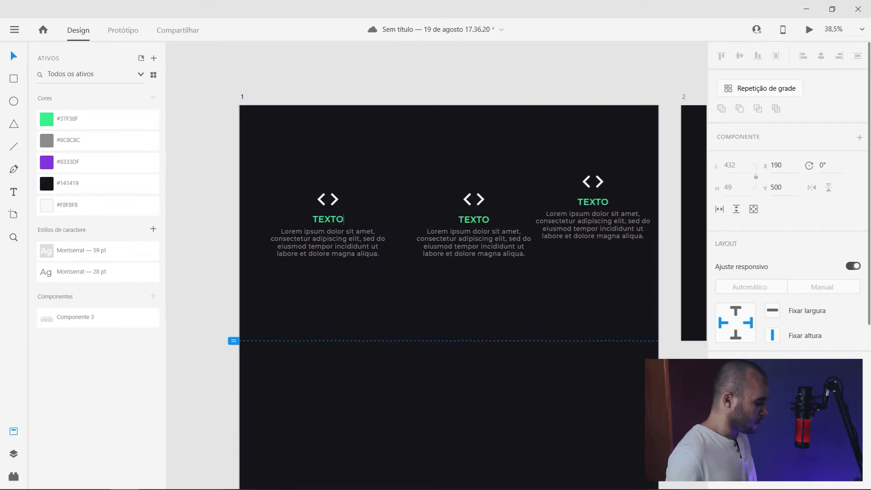
key("Escape")
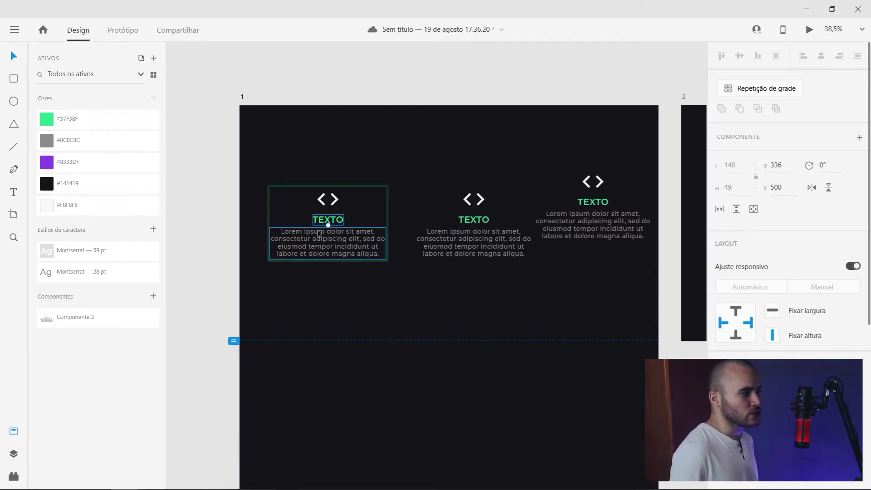
- Select the main service component on artboard 1 and save the document
left_click(388, 297)
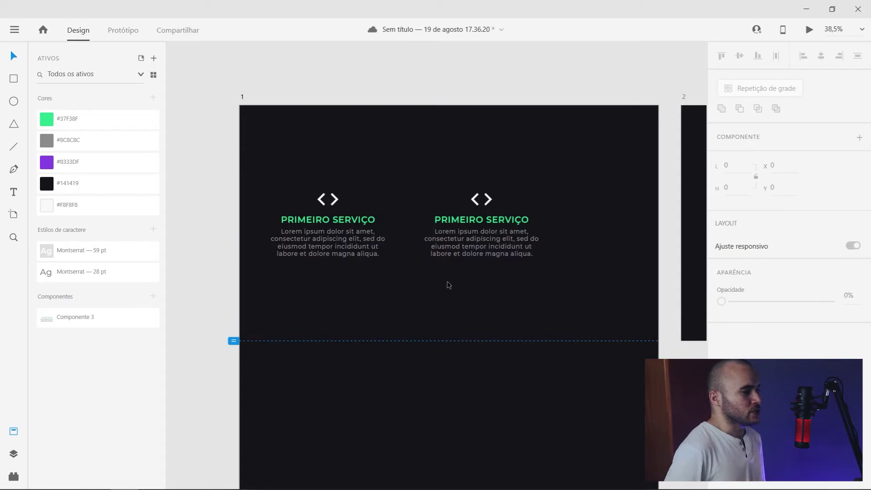
left_click(359, 235)
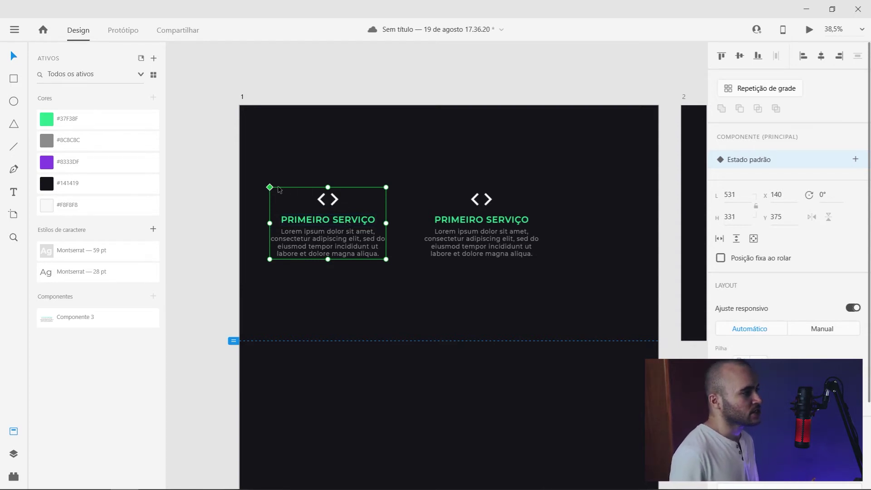
key("ctrl+s")
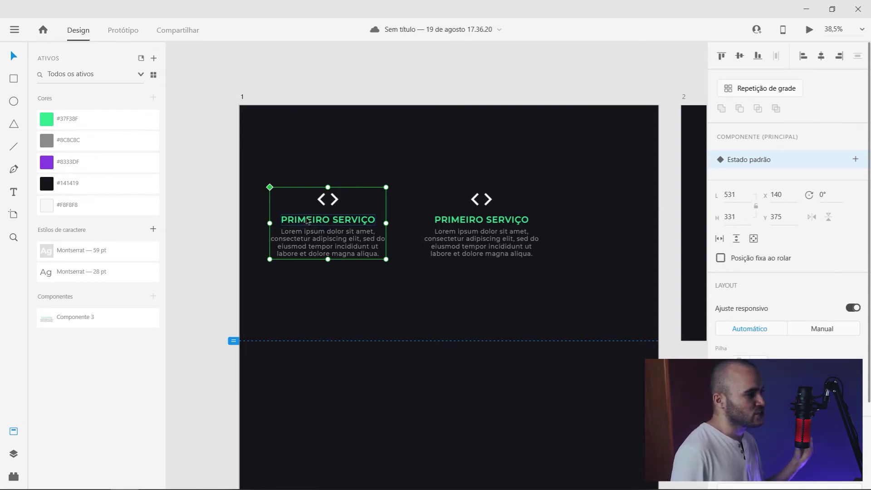
- Move the main service component off artboard 1 onto the empty canvas beside it
left_click_drag(306, 221, 210, 177)
scroll(269, 279, "left", 5)
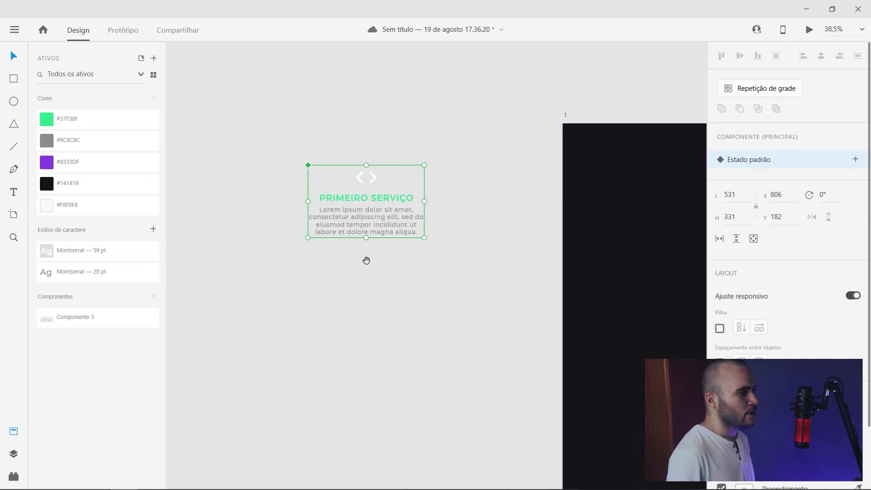
left_click_drag(372, 202, 268, 197)
mouse_move(383, 217)
left_mouse_down()
mouse_move(334, 218)
mouse_move(375, 208)
left_mouse_up()
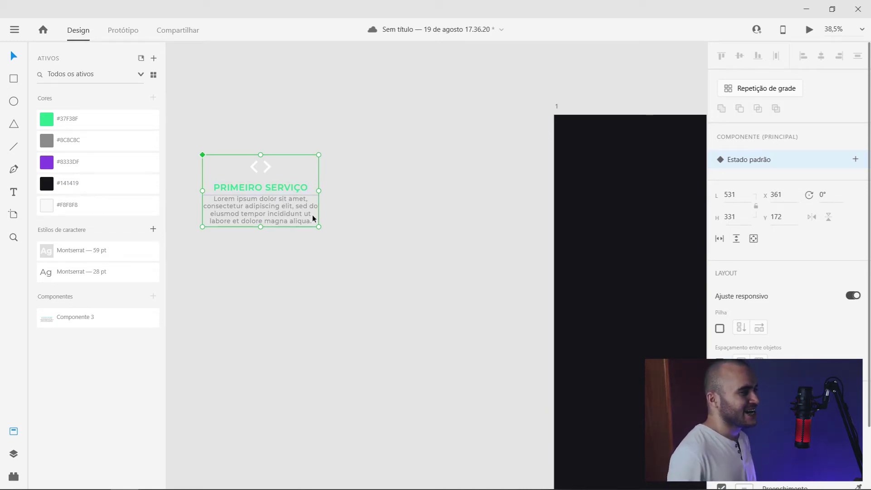
key("ctrl+z")
- Place two instances of the service component side by side on artboard 1, at about X 147 and X 795, Y 327
left_click_drag(401, 249, 305, 225)
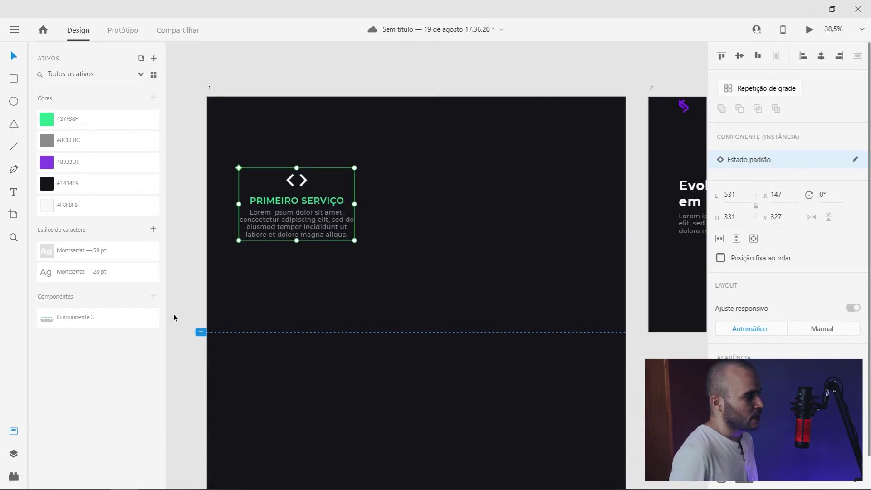
left_click_drag(91, 320, 431, 206)
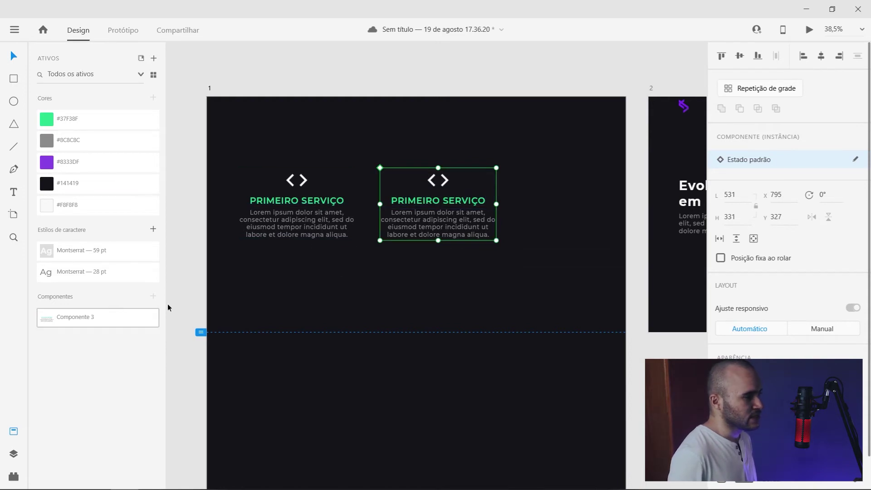
- Center the pair of service instances horizontally on artboard 1, so the pair starts at X 371
left_click_drag(299, 262, 454, 205)
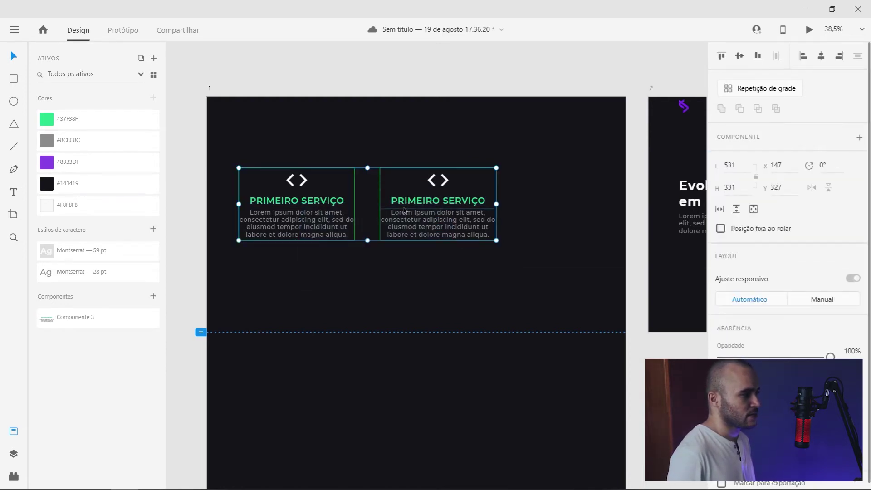
key("shift+c")
left_click_drag(450, 207, 456, 208)
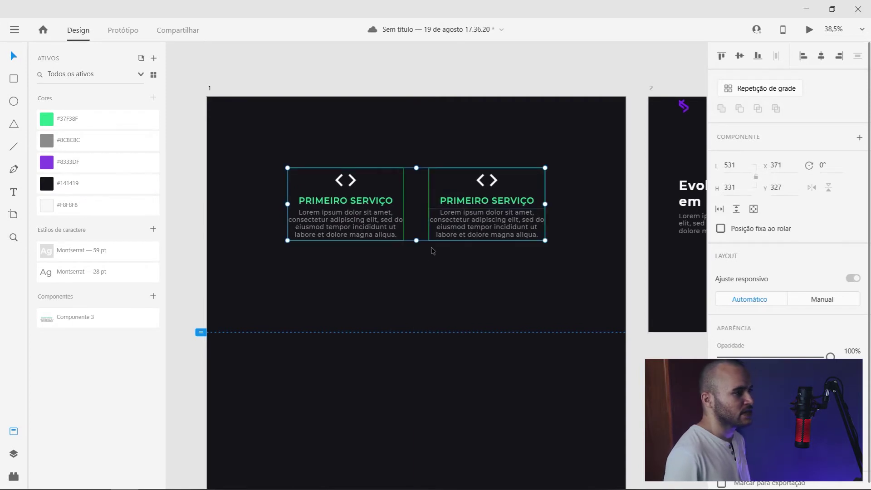
left_click(418, 278)
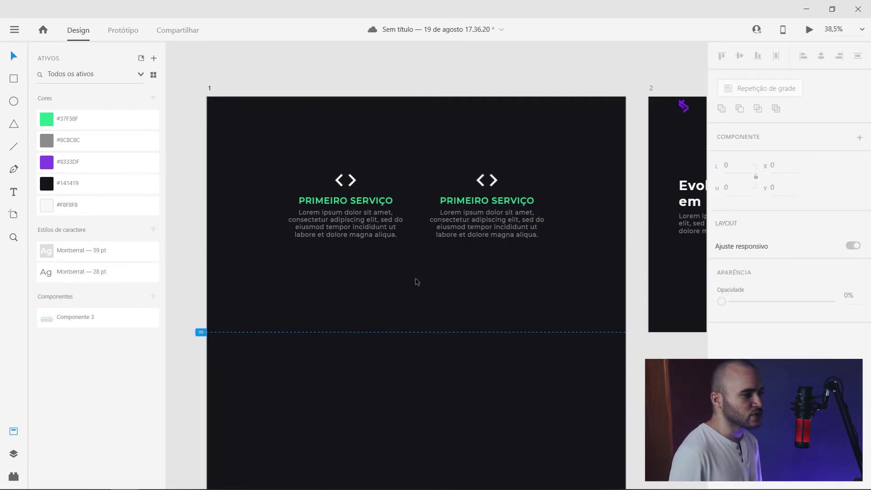
- Try replacing the first instance's PRIMEIRO SERVIÇO title with TEXTO, and undo that edit
left_click(355, 197)
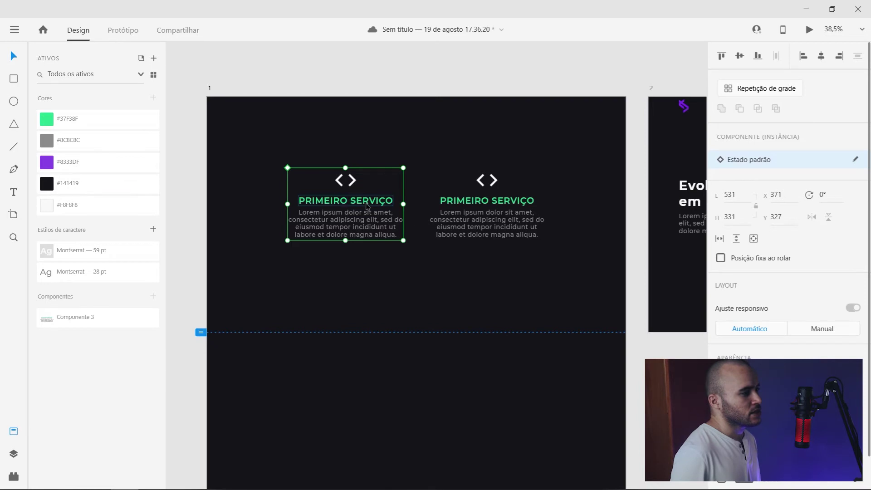
left_click(450, 183)
left_click(381, 195)
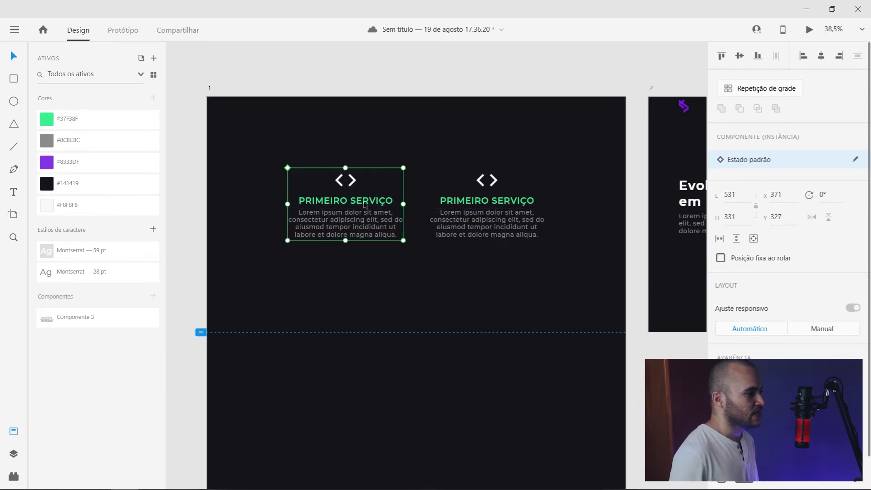
double_click(368, 201)
double_click(365, 202)
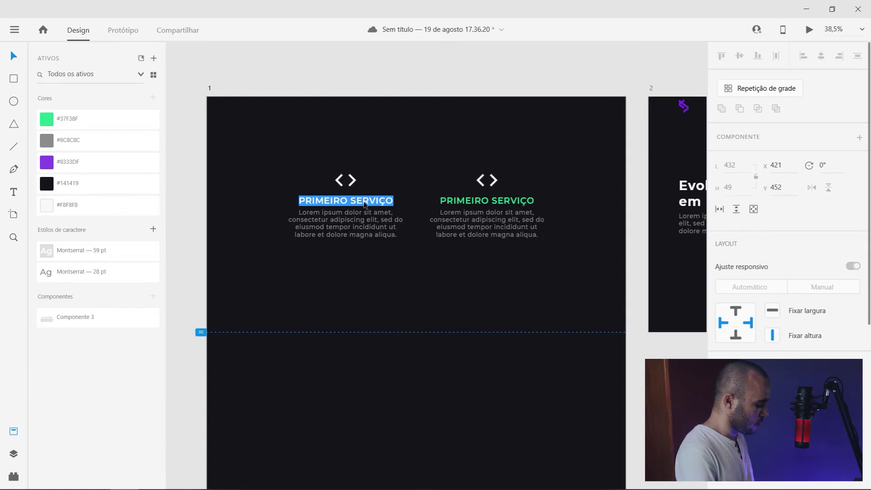
type("TEXTO")
key("Escape")
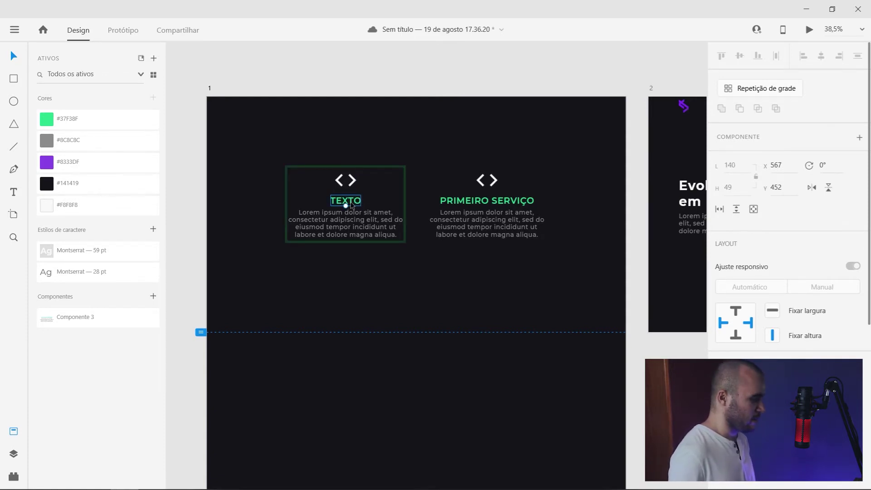
key("ctrl+z")
- Replace the second instance's title with SEGUNDO SERVIÇO
double_click(492, 203)
double_click(493, 204)
type("S")
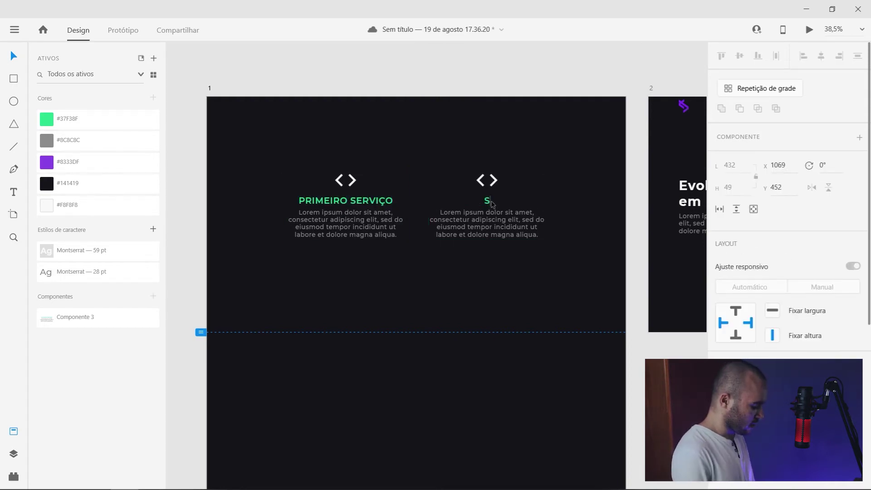
type("EGUNDO SERVIÇO")
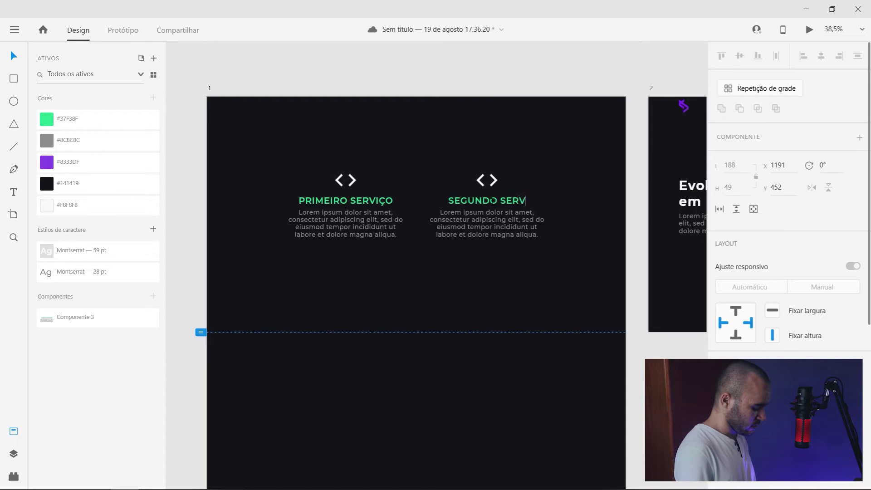
key("Escape")
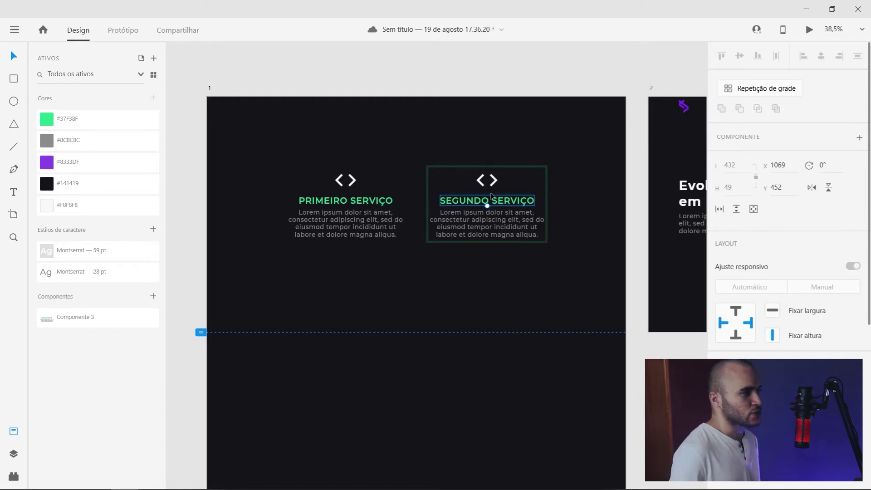
left_click(473, 256)
- Replace the code-bracket icon in the SEGUNDO SERVIÇO instance with the globe icon image file
left_click(368, 228)
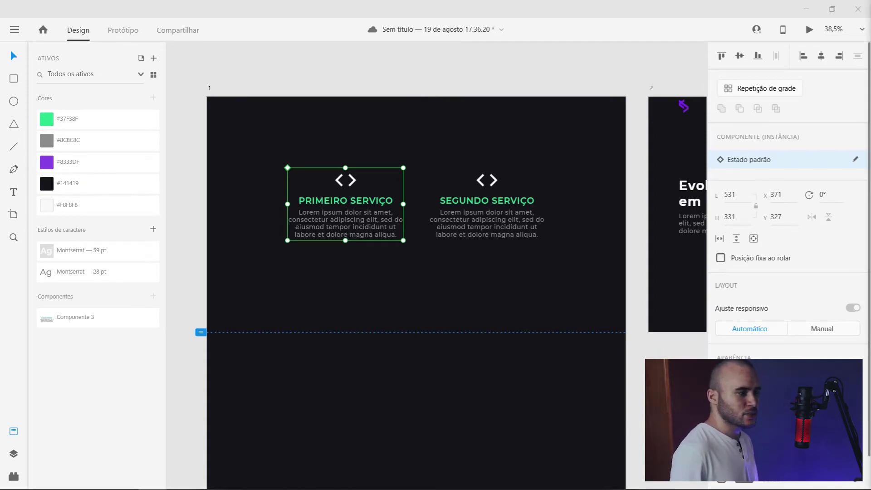
left_click_drag(705, 274, 490, 180)
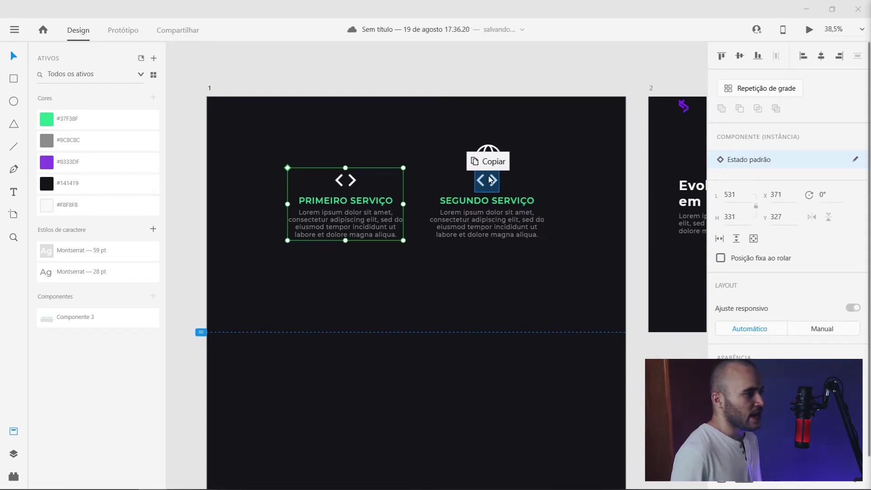
left_click_drag(490, 180, 490, 180)
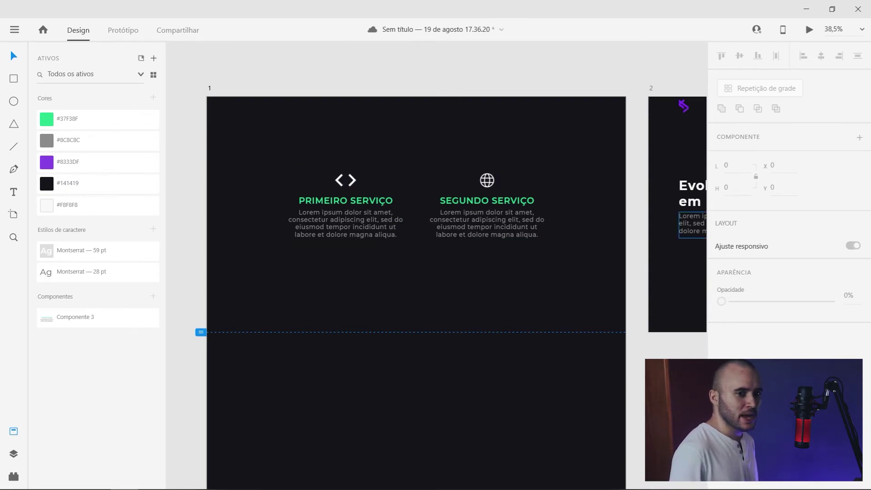
- Try placing a separate globe icon above the SEGUNDO SERVIÇO instance, and delete that loose icon
left_click_drag(487, 213, 518, 180)
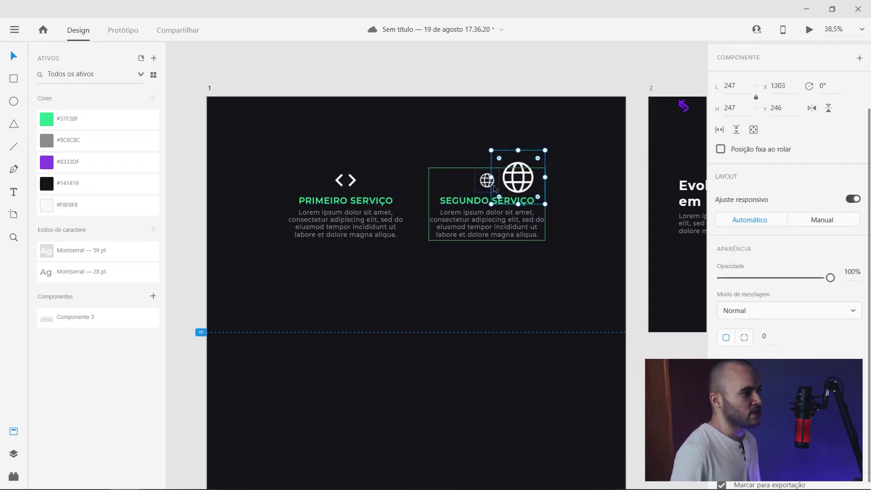
left_click_drag(524, 175, 480, 138)
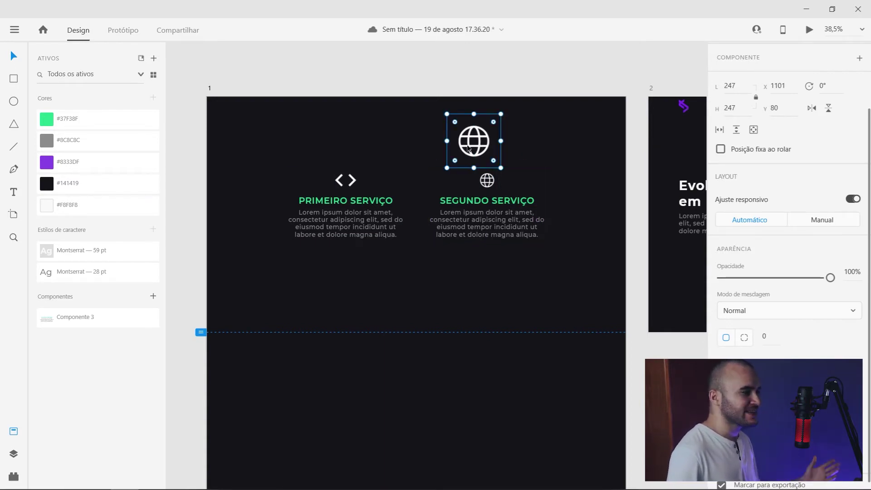
key("Delete")
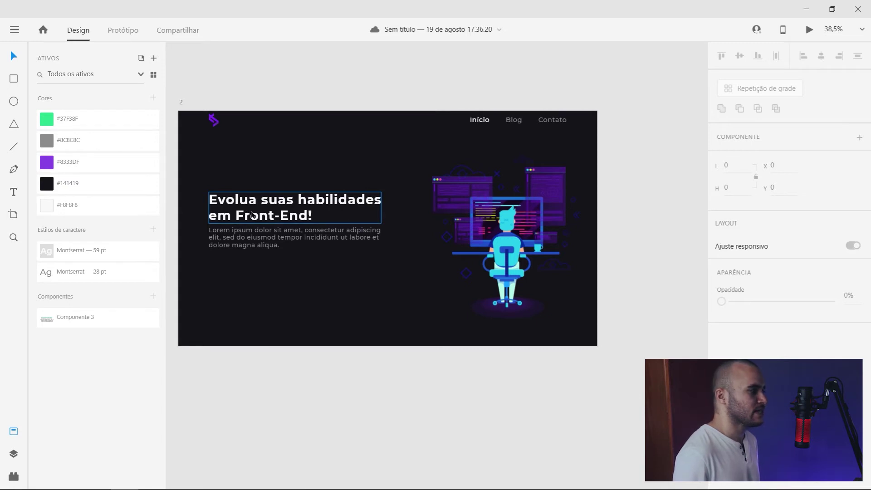
- Draw a button rectangle about 421 by 84 below the paragraph on artboard 2
left_click(314, 218)
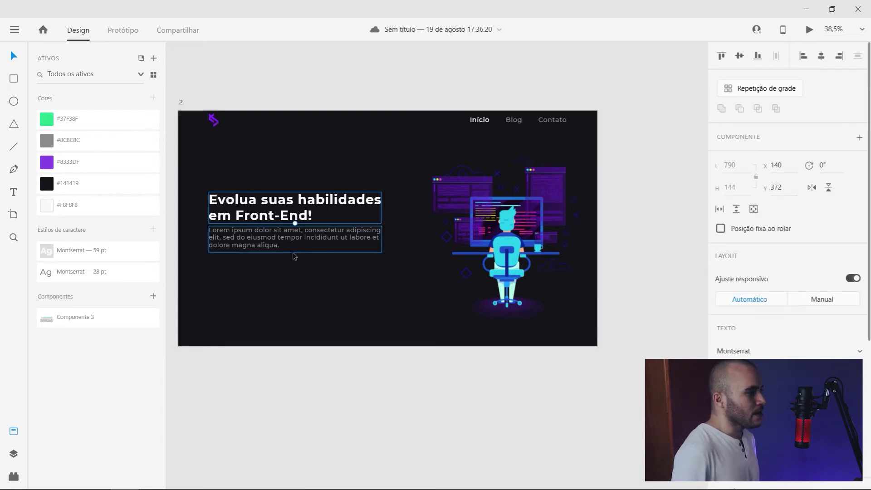
left_click(285, 277)
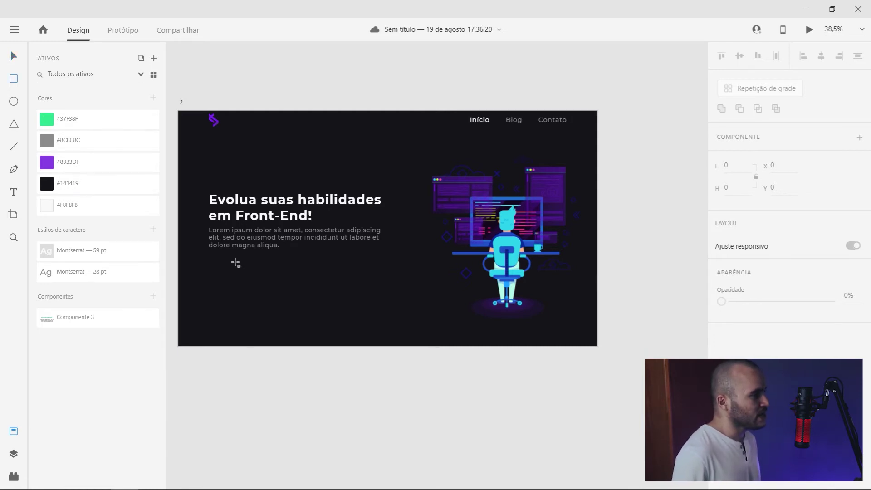
left_click(14, 80)
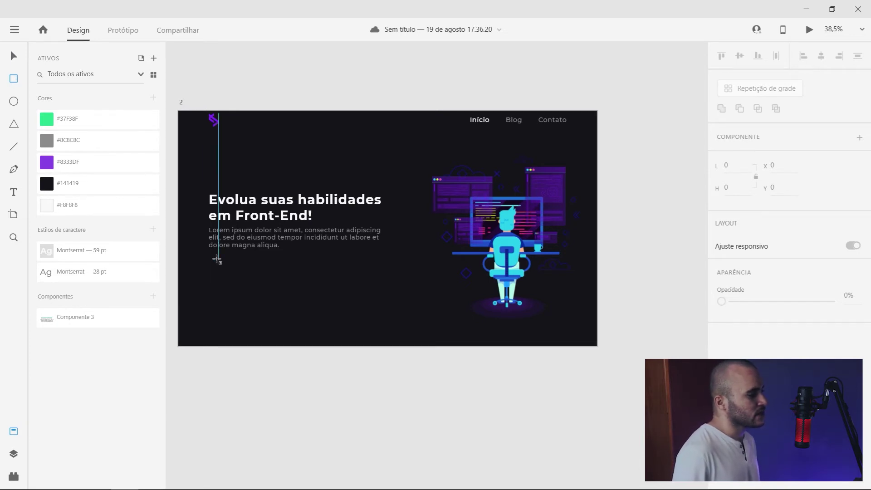
mouse_move(213, 261)
left_mouse_down()
mouse_move(235, 273)
mouse_move(307, 278)
left_mouse_up()
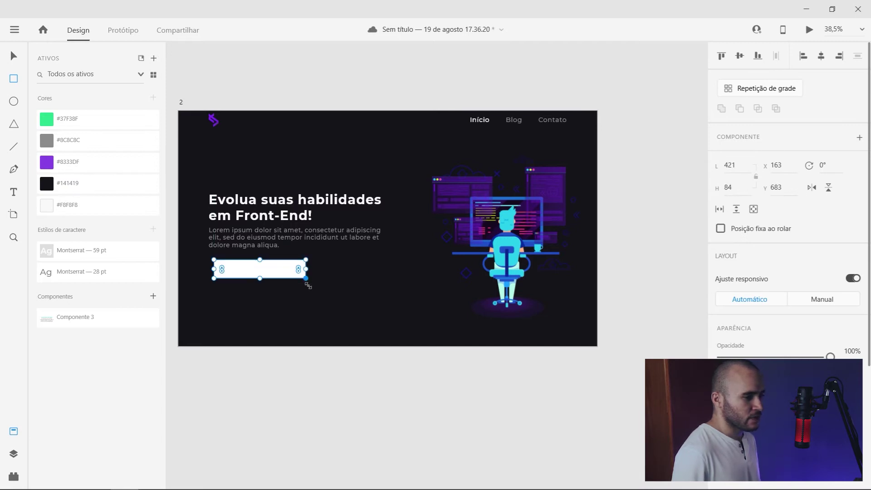
- Remove the button rectangle's fill and set its border color to #8333DF
left_click(722, 449)
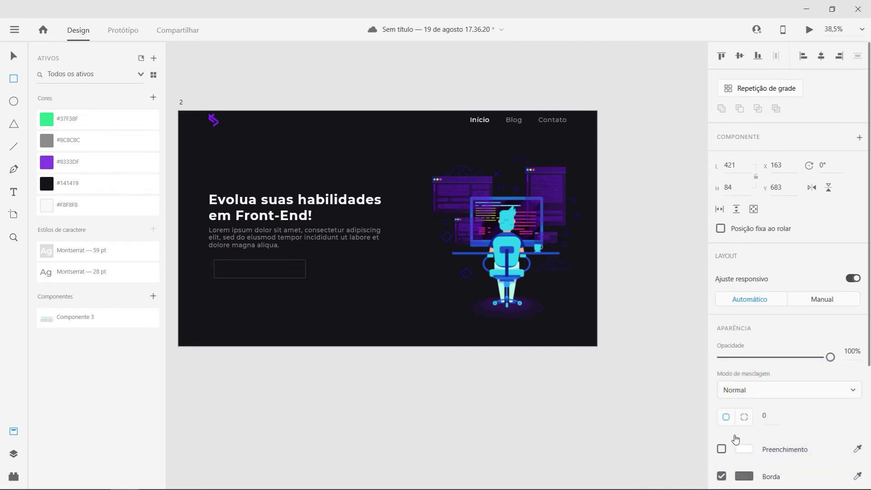
scroll(740, 436, "down", 3)
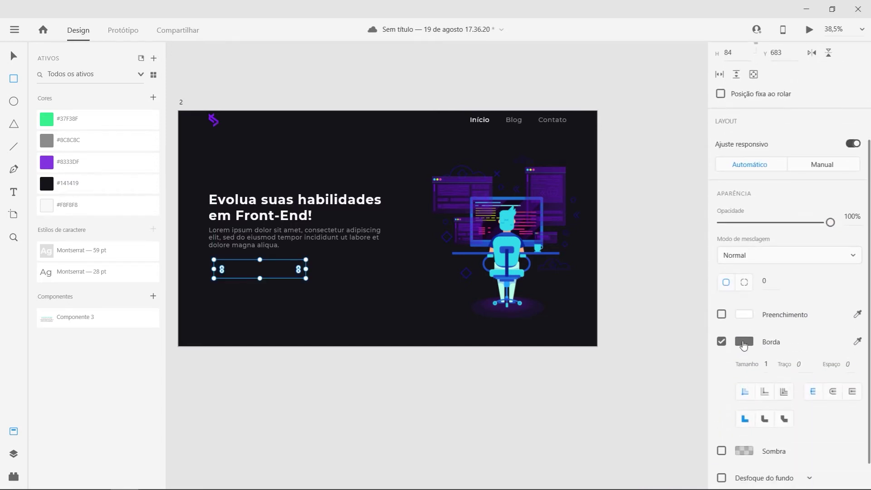
left_click(744, 341)
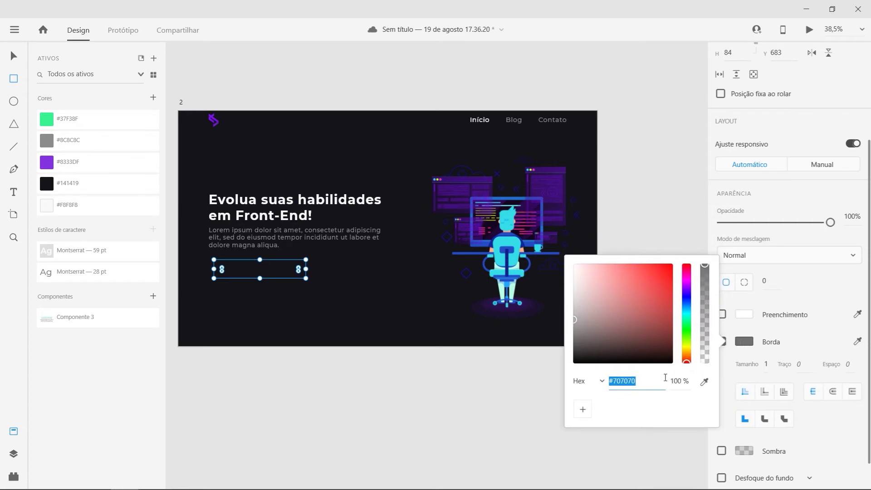
type("8333df")
key("Return")
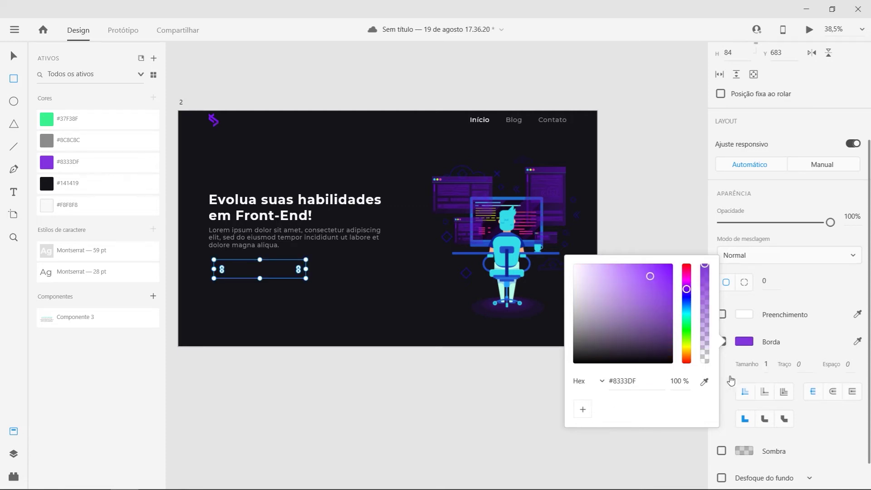
- Set the button rectangle's border size to 3 and its corner radius to 4
left_click(767, 364)
type("3")
left_click(768, 282)
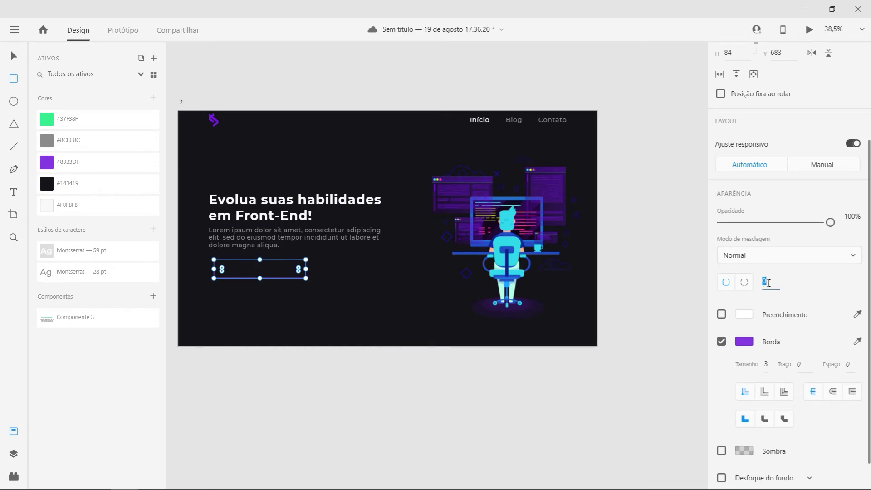
type("4")
key("Return")
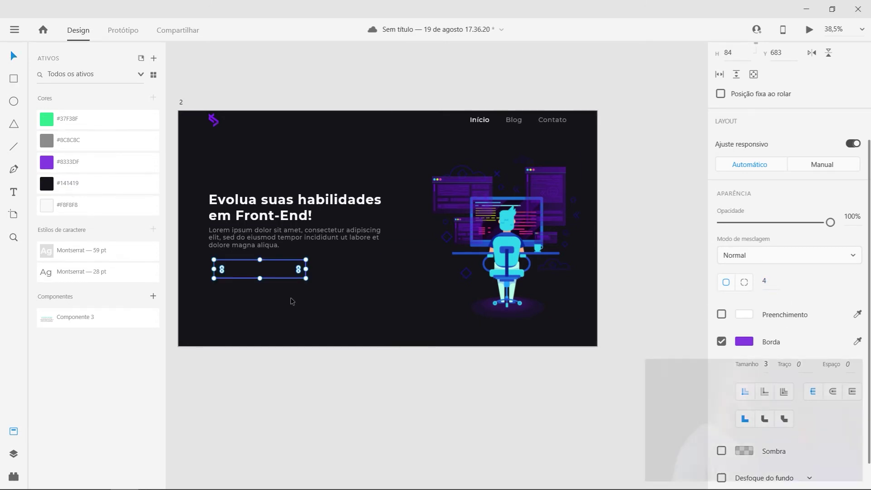
- Align the left edges of the button rectangle, the heading and the paragraph on artboard 2
left_click_drag(282, 298, 256, 187)
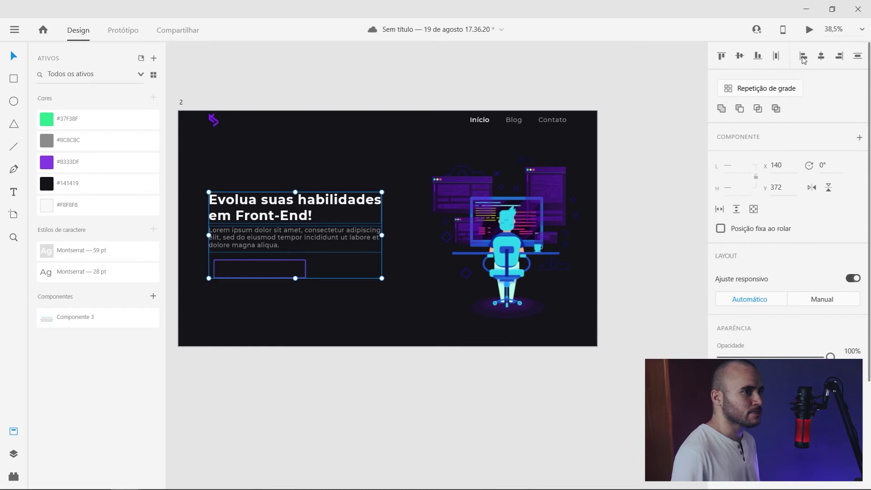
left_click(803, 56)
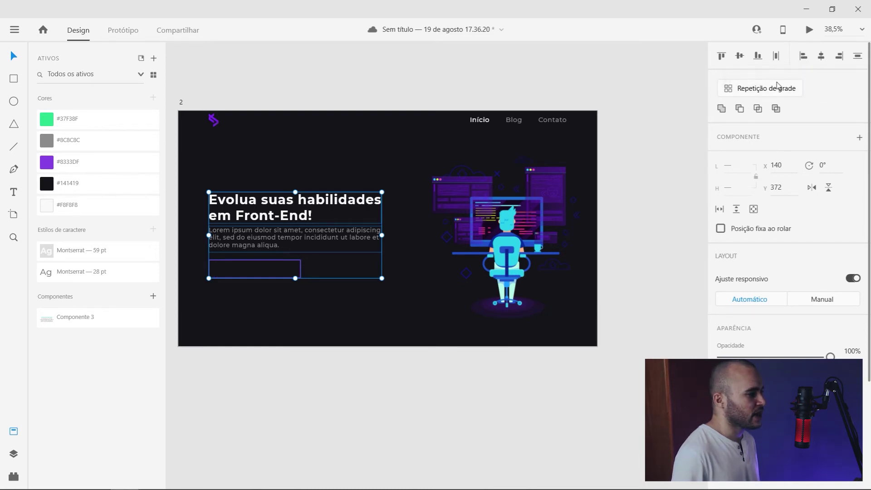
- Move the button rectangle slightly up, closer to the paragraph on artboard 2
left_click(325, 309)
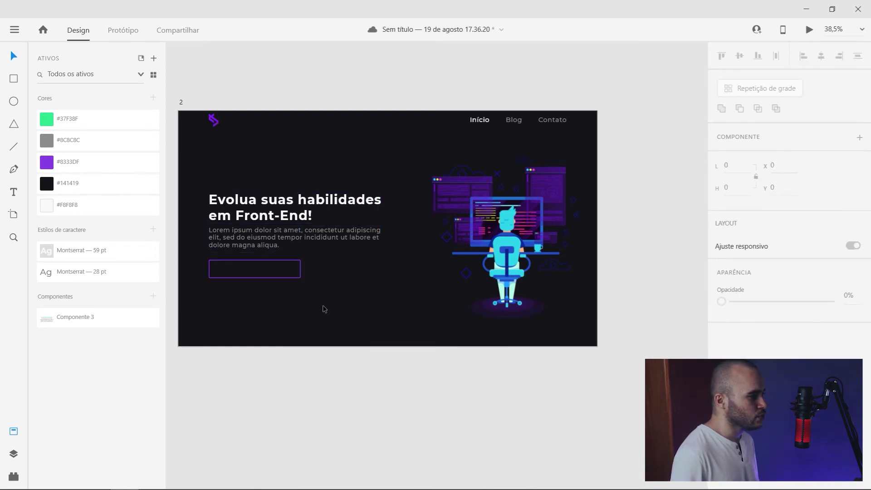
left_click(272, 262)
left_click_drag(272, 262, 273, 259)
left_click(306, 312)
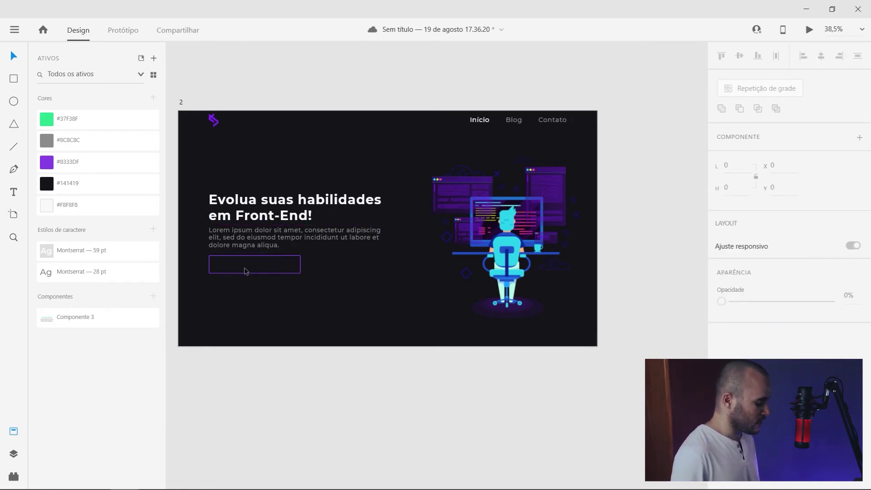
- Add the text "Clique Aqui" and place it centered inside the button rectangle
key("t")
left_click(265, 297)
type("Clique Aqui")
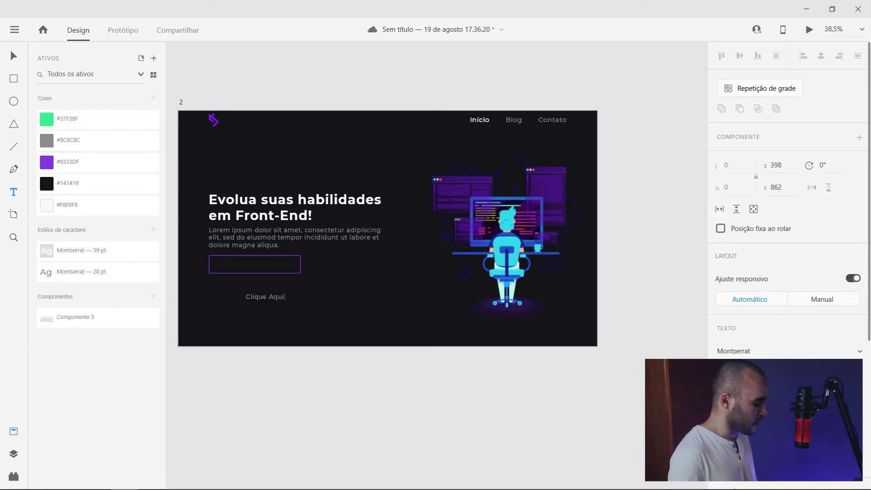
key("Escape")
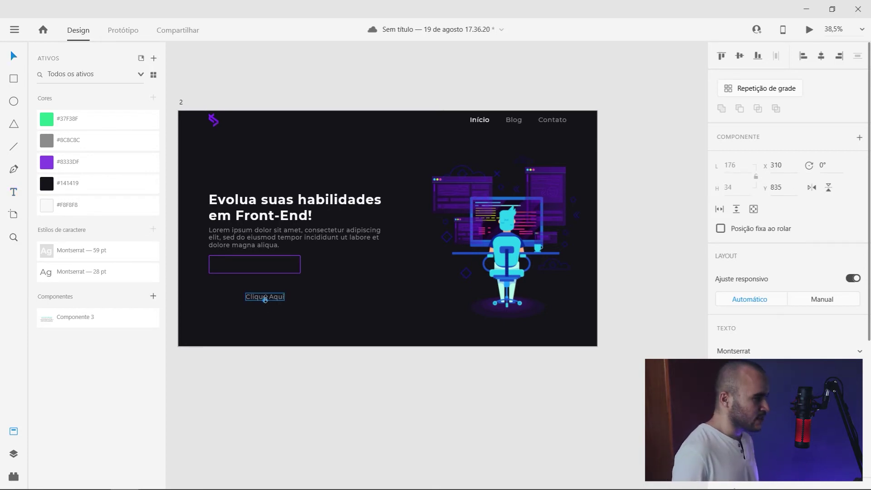
left_click_drag(266, 298, 263, 268)
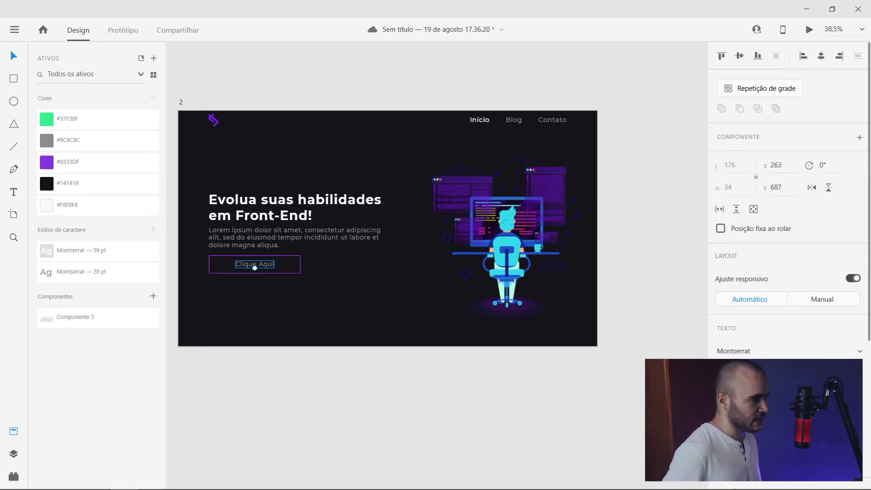
left_click(296, 308)
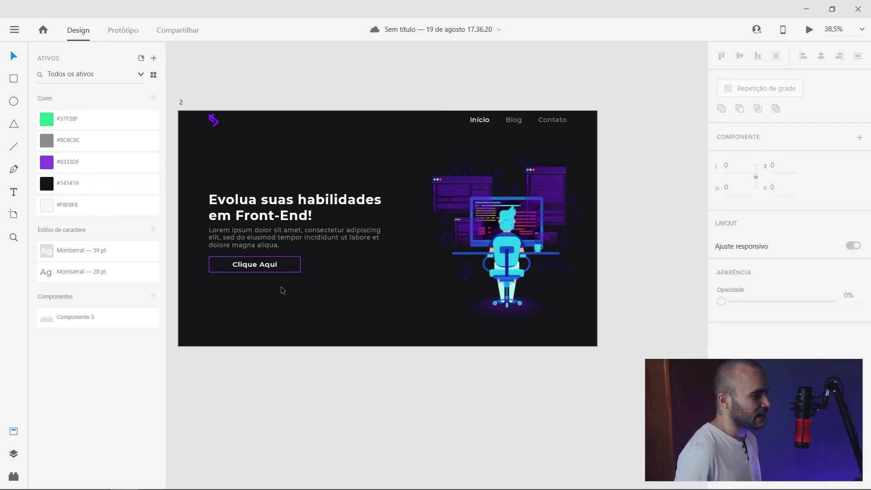
- Turn the button rectangle and its label into a component and move it down and right to about X 610, Y 808
left_click_drag(290, 291, 247, 259)
left_click(154, 298)
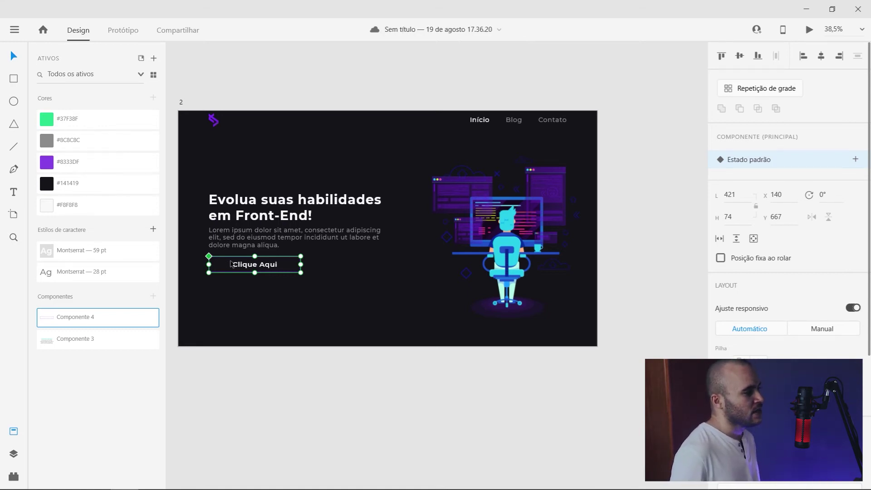
left_click(255, 269)
left_click_drag(255, 268, 353, 294)
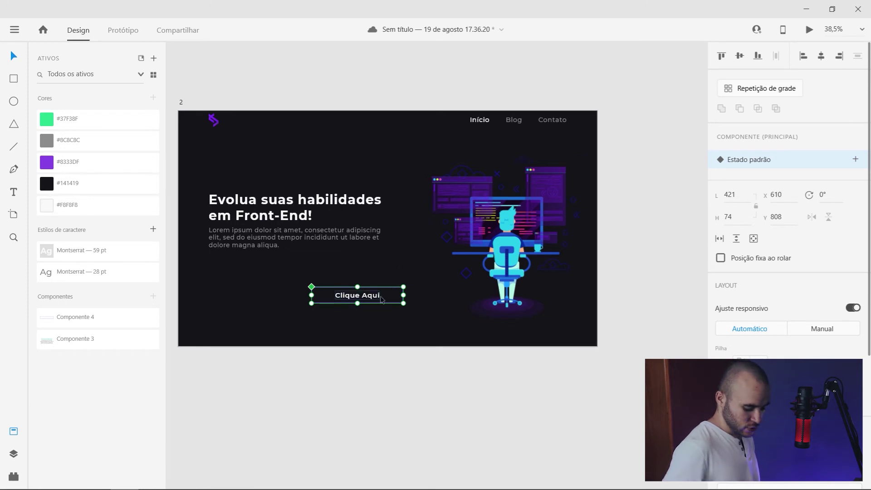
- Add a hover state to the button component, keeping the name Estado hover
key("ctrl+3")
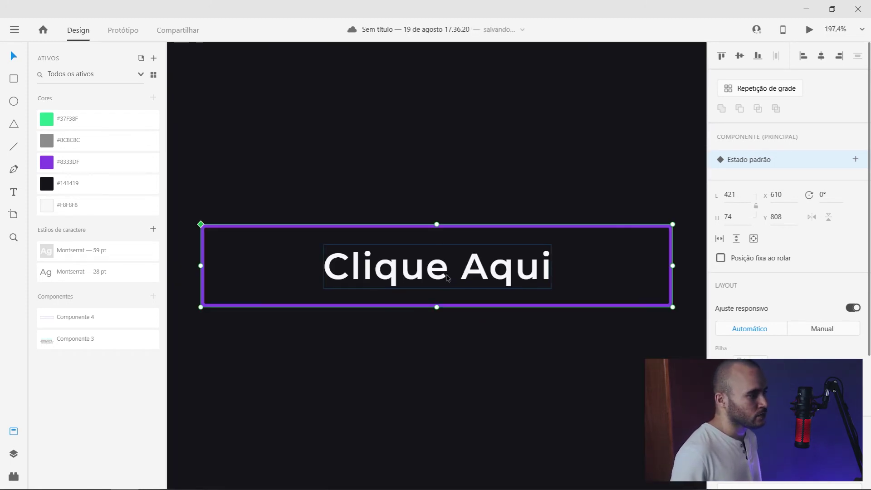
key("ctrl+shift+y")
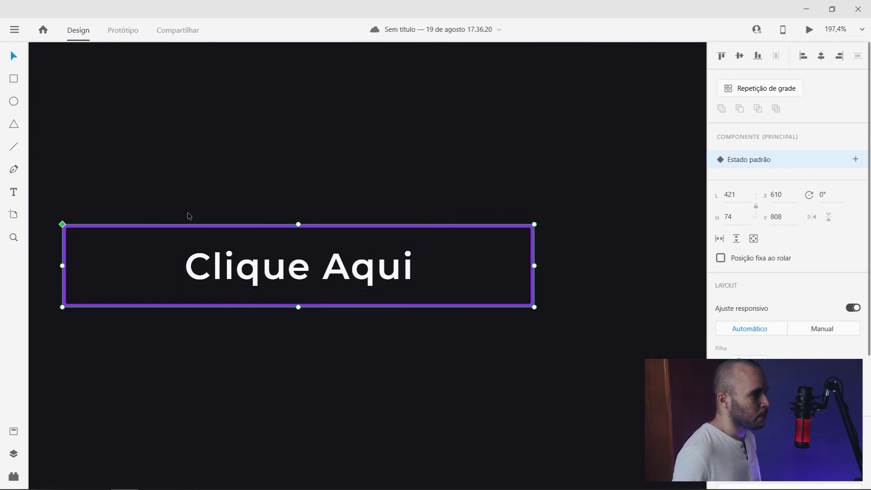
left_click_drag(211, 192, 262, 175)
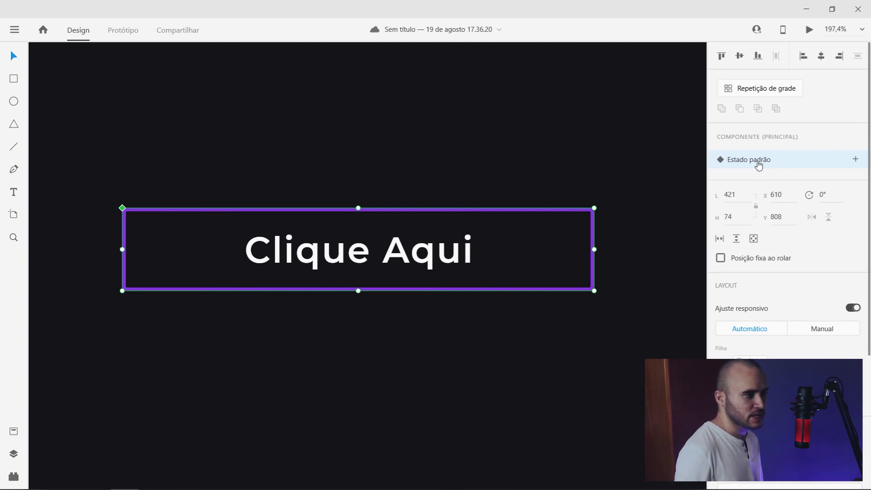
left_click(856, 160)
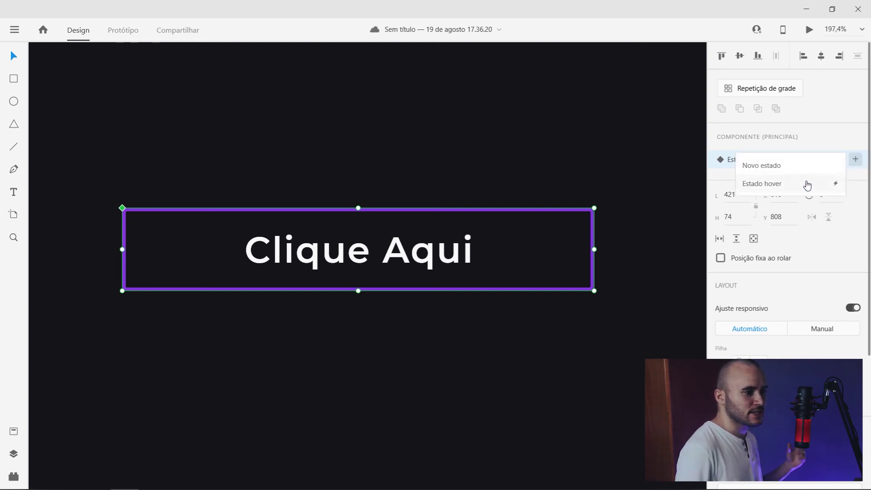
left_click(781, 186)
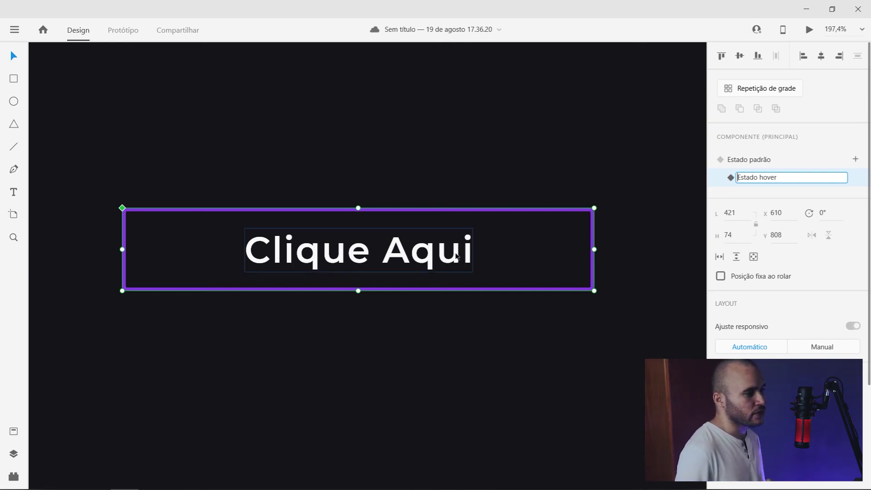
key("Return")
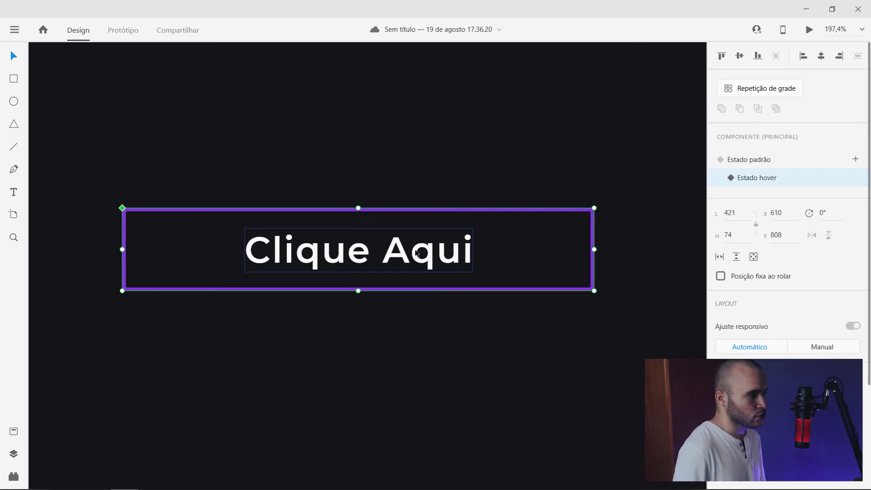
- Enlarge the hover state's rectangle evenly around its center to about 459 by 96
left_click(580, 213)
double_click(585, 210)
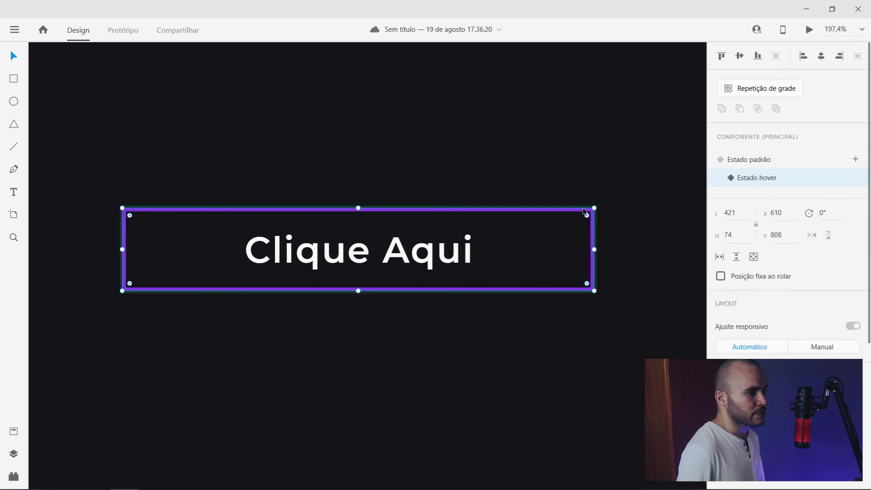
left_click_drag(595, 206, 616, 196)
- Fill the hover state's rectangle with the color #8333DF
scroll(721, 286, "down", 5)
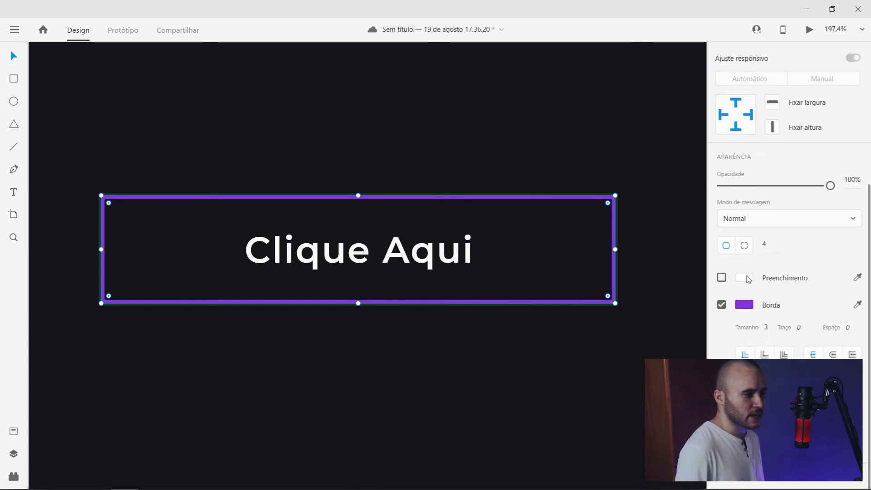
left_click(745, 278)
type("8333df")
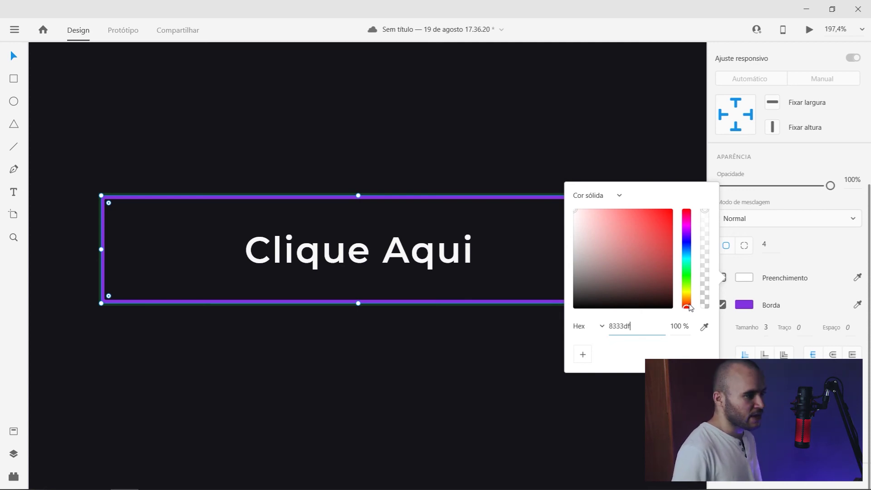
key("Return")
key("Escape")
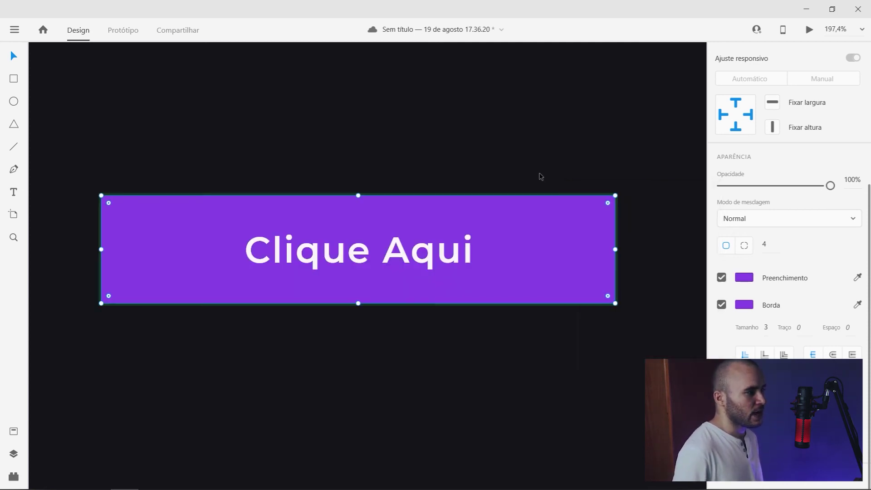
- Set the font size of the "Clique Aqui" label to 35 in the hover state
left_click(418, 255)
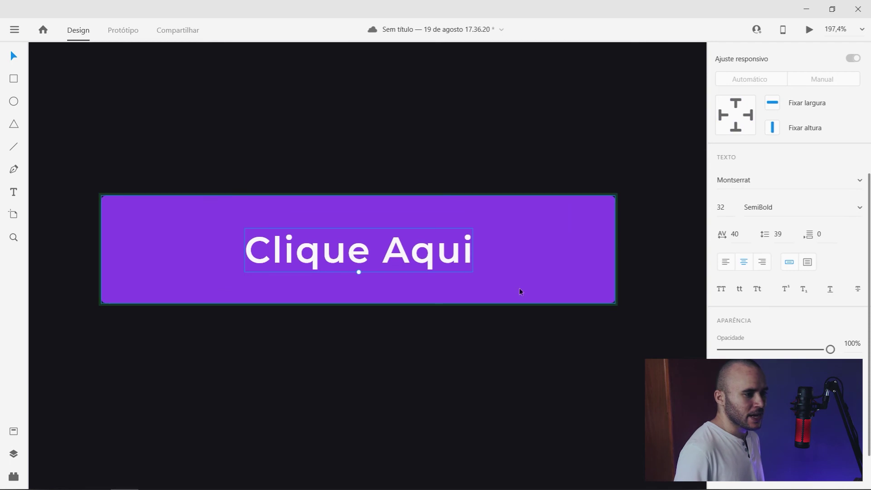
left_click(724, 208)
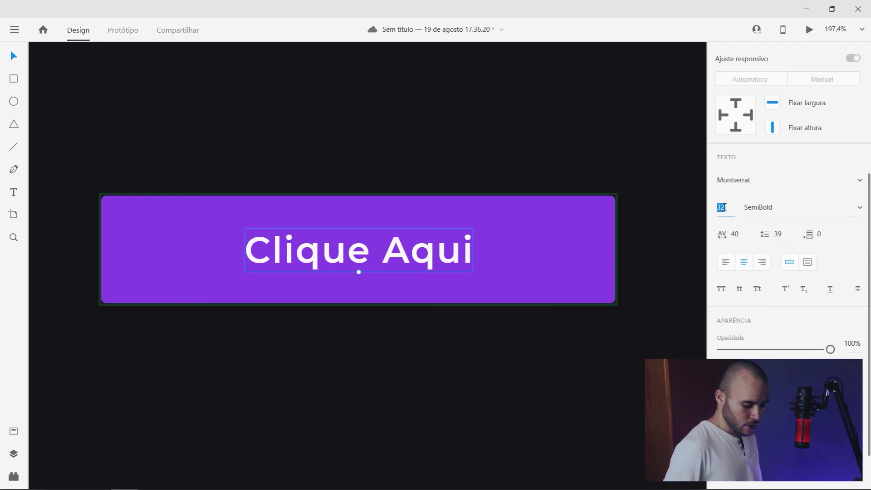
type("35")
key("Return")
left_click_drag(394, 255, 390, 255)
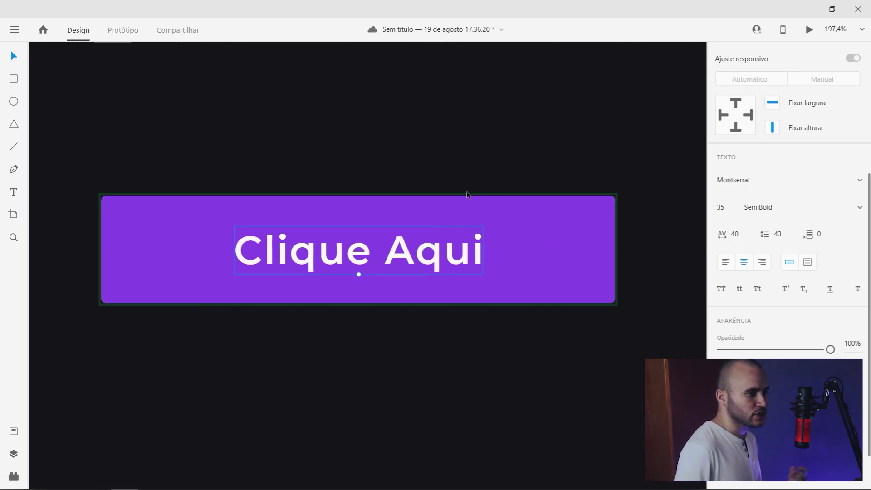
key("ctrl+z")
left_click(555, 228)
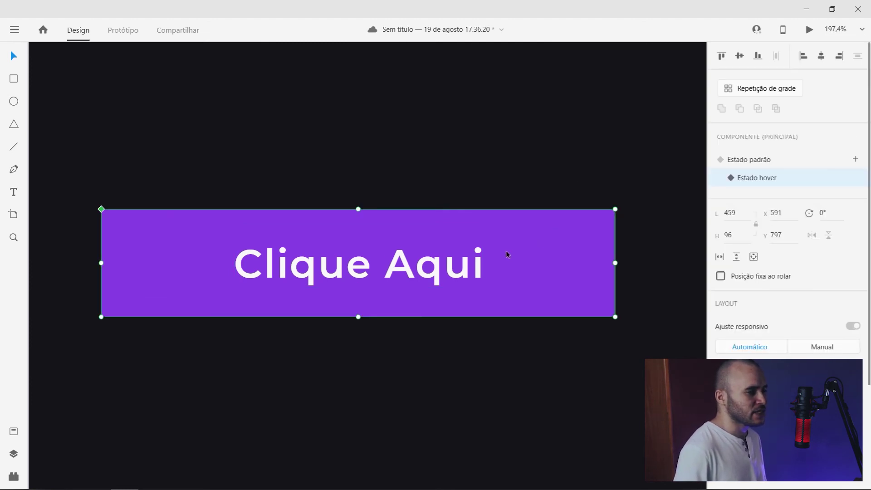
- Return the main button component to its default state and move it off artboard 2 onto the empty canvas above
left_click(745, 161)
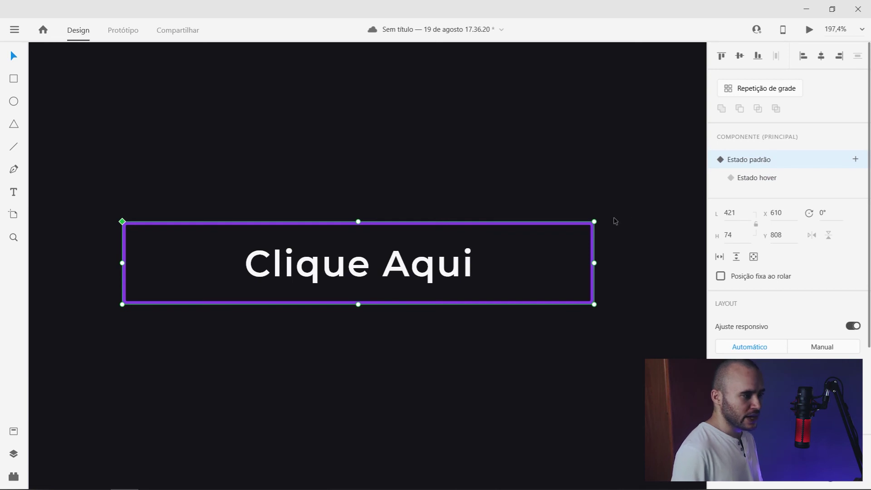
key("ctrl+minus")
key("ctrl+minus")
key("ctrl+minus")
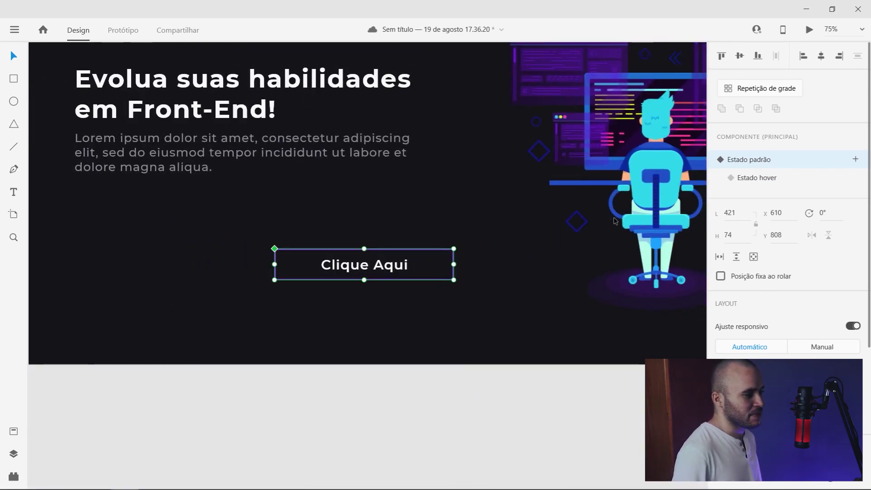
key("ctrl+minus")
left_click_drag(444, 179, 418, 274)
left_click_drag(382, 331, 434, 121)
left_click_drag(401, 289, 399, 195)
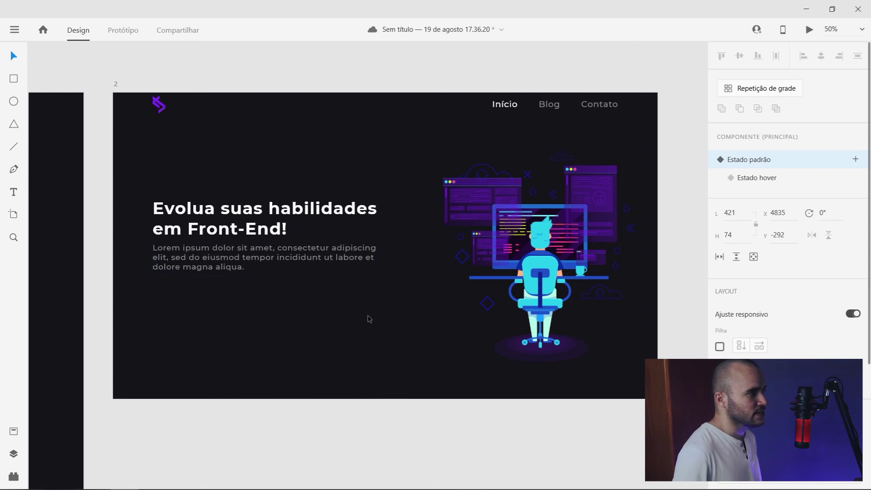
left_click_drag(401, 156, 422, 161)
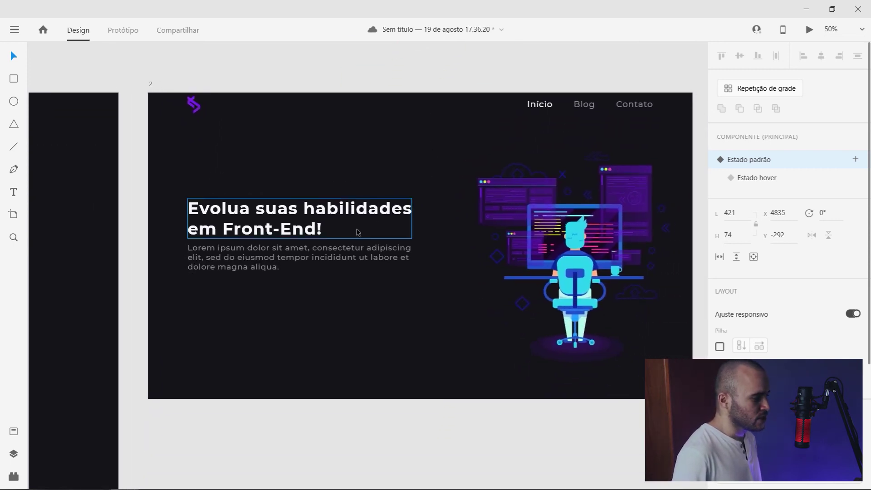
- Place an instance of Componente 4 below the paragraph on artboard 2, at about X 132, Y 662
left_click(13, 431)
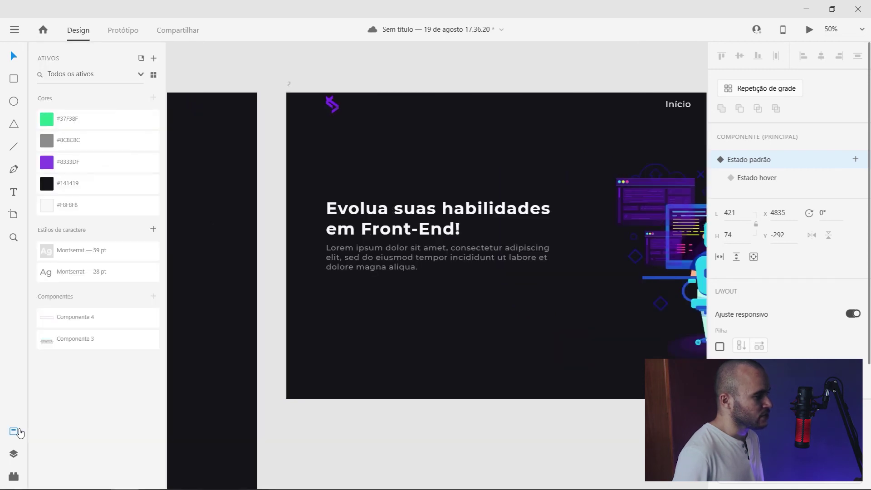
left_click_drag(77, 319, 372, 292)
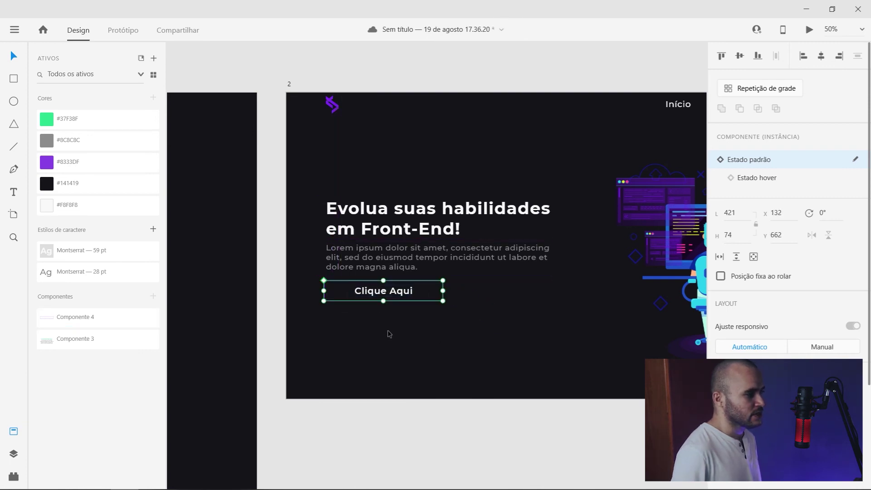
left_click_drag(538, 320, 438, 317)
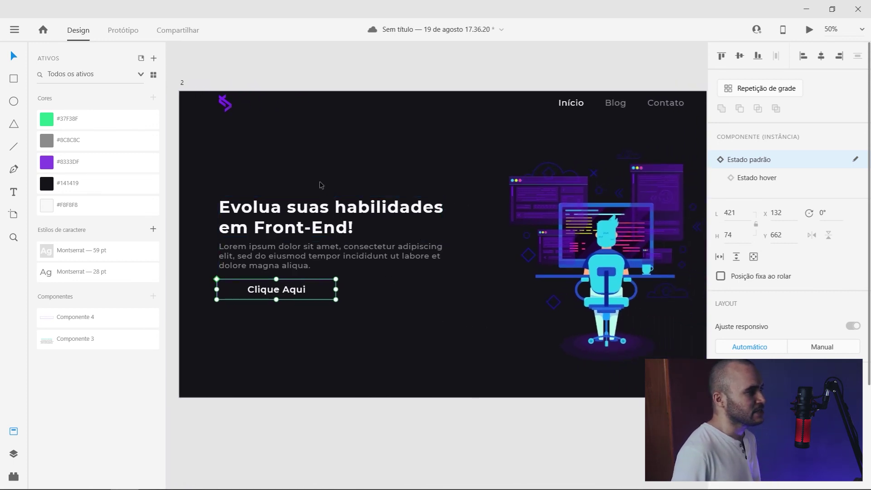
left_click(305, 159)
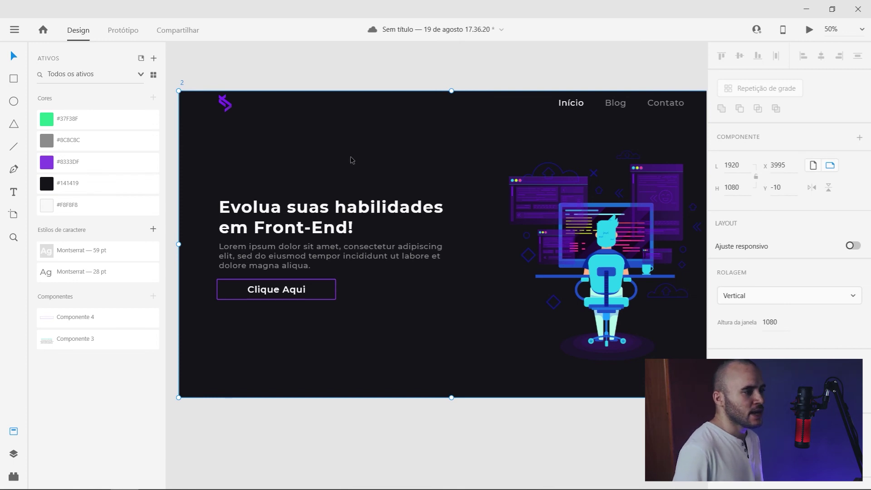
- Preview artboard 2 with the new button in a maximized window
left_click(810, 31)
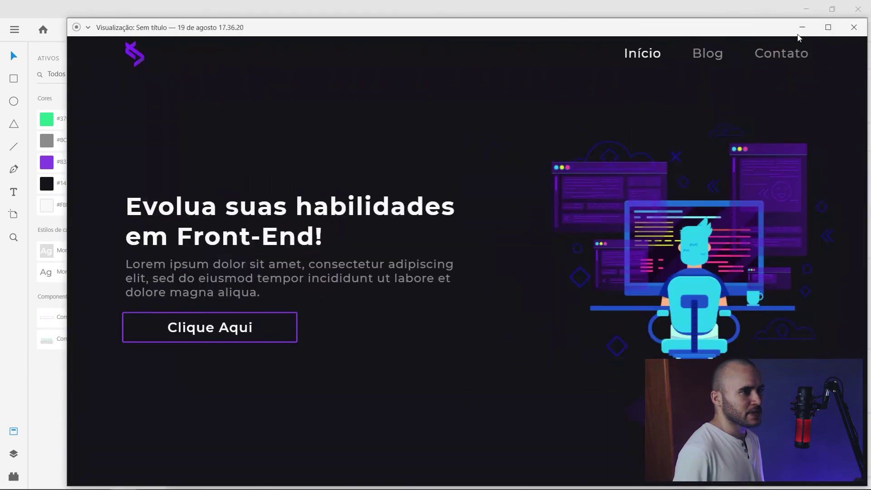
left_click(823, 28)
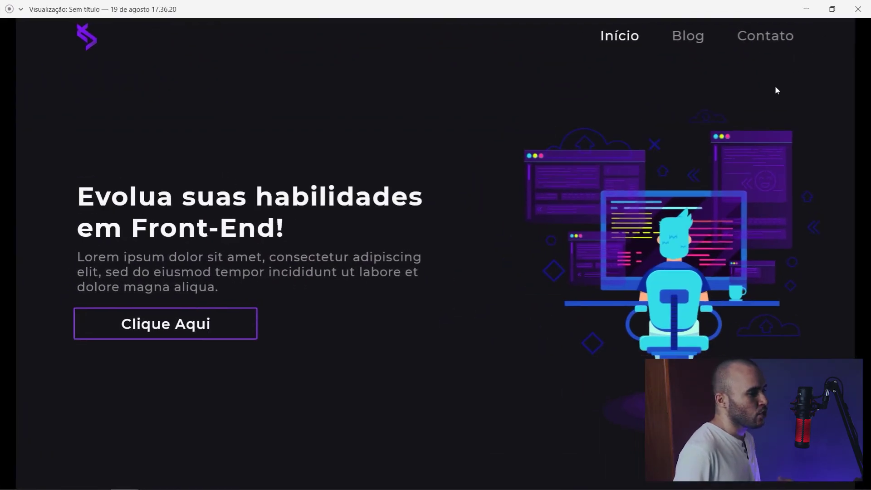